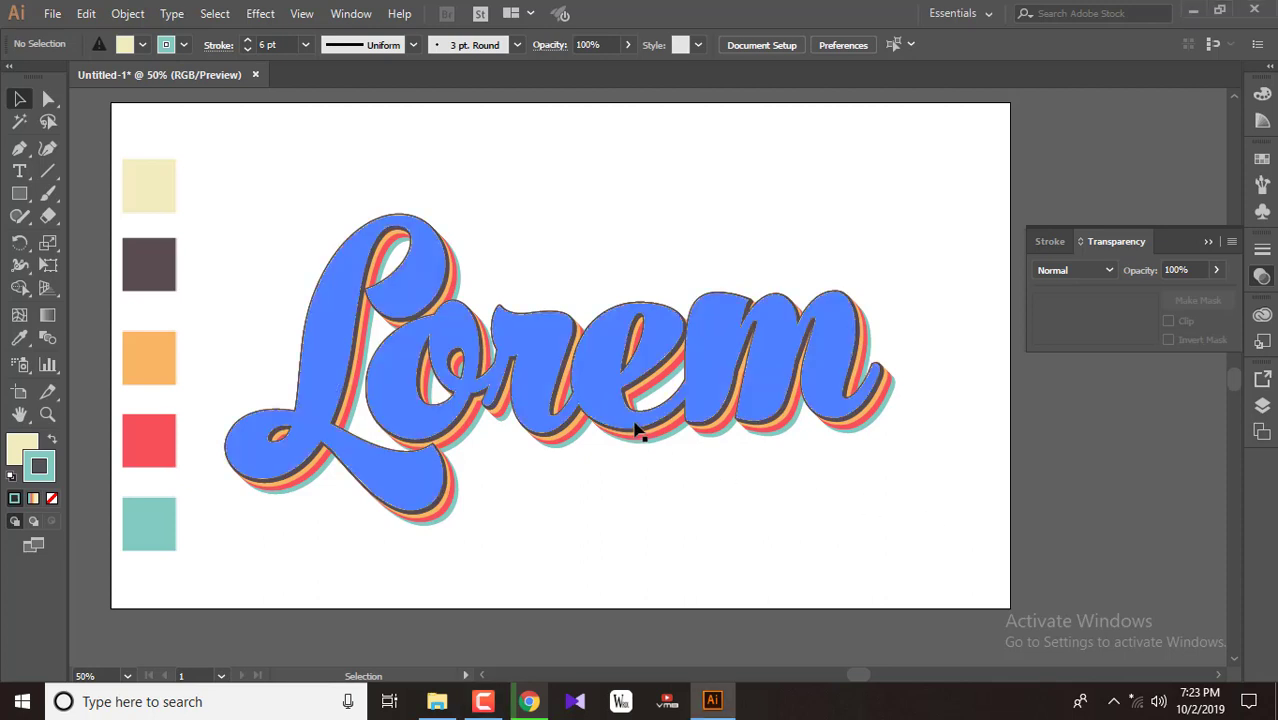
Select the cream Lorem lettering and show its Stroke panel, which reads 6 pt weight.
left_click(337, 347)
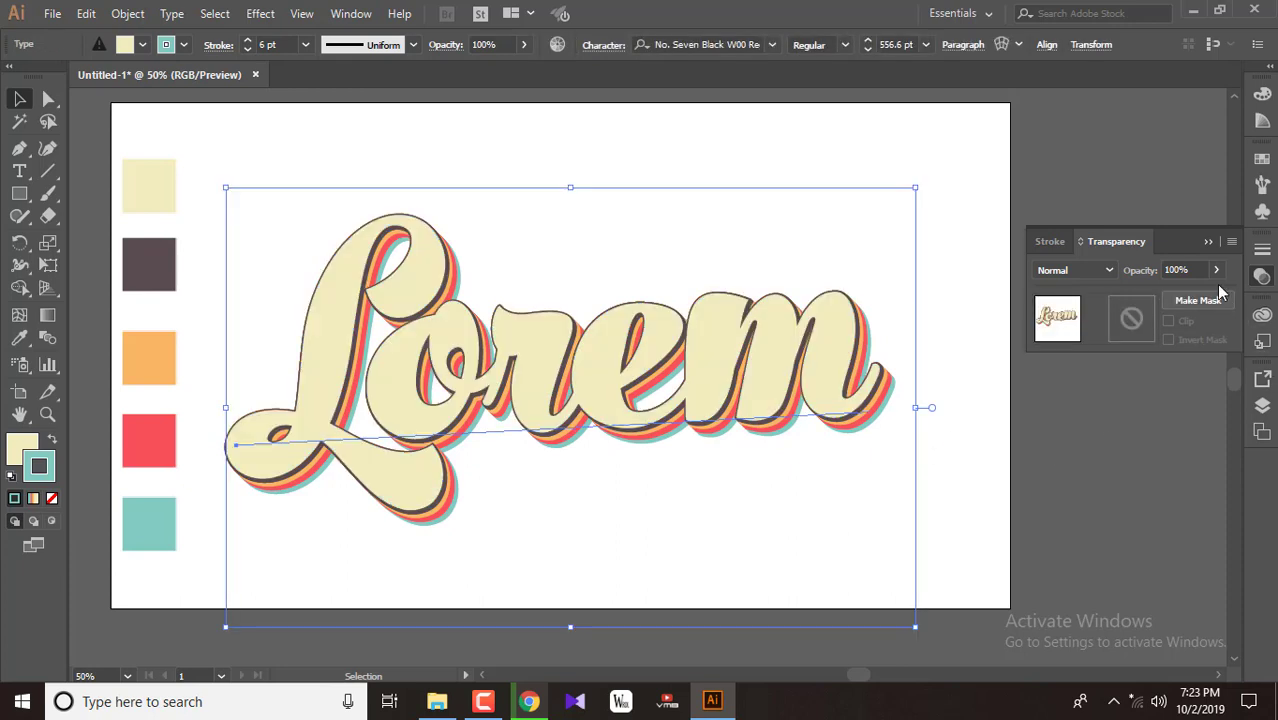
left_click(1051, 242)
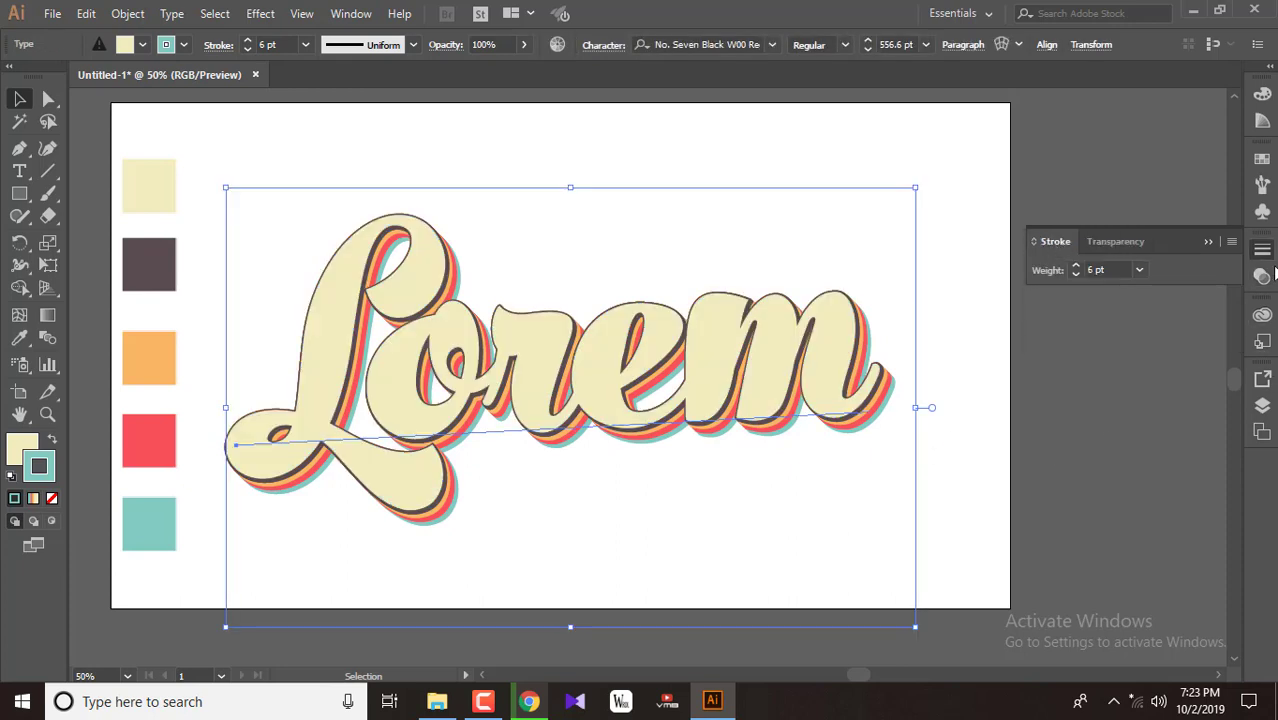
Open the Gradient panel, move it off the artwork, and apply a linear gradient to Lorem.
left_click(351, 13)
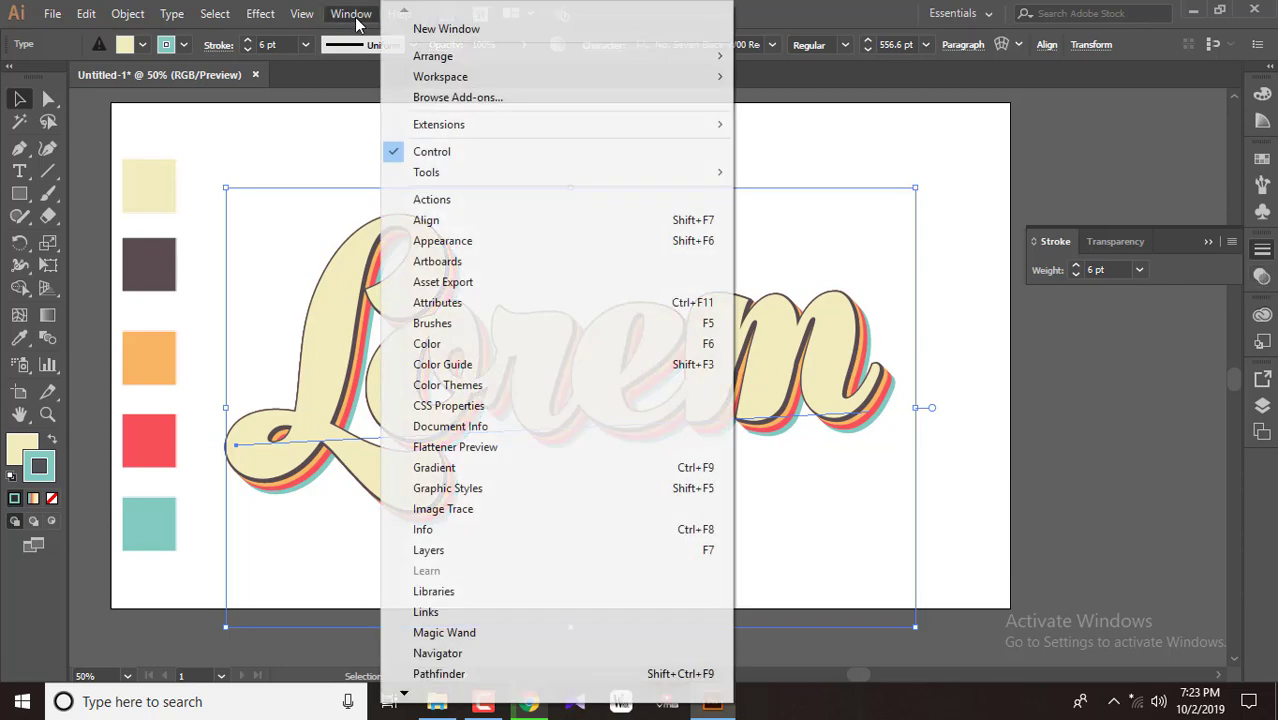
left_click(452, 470)
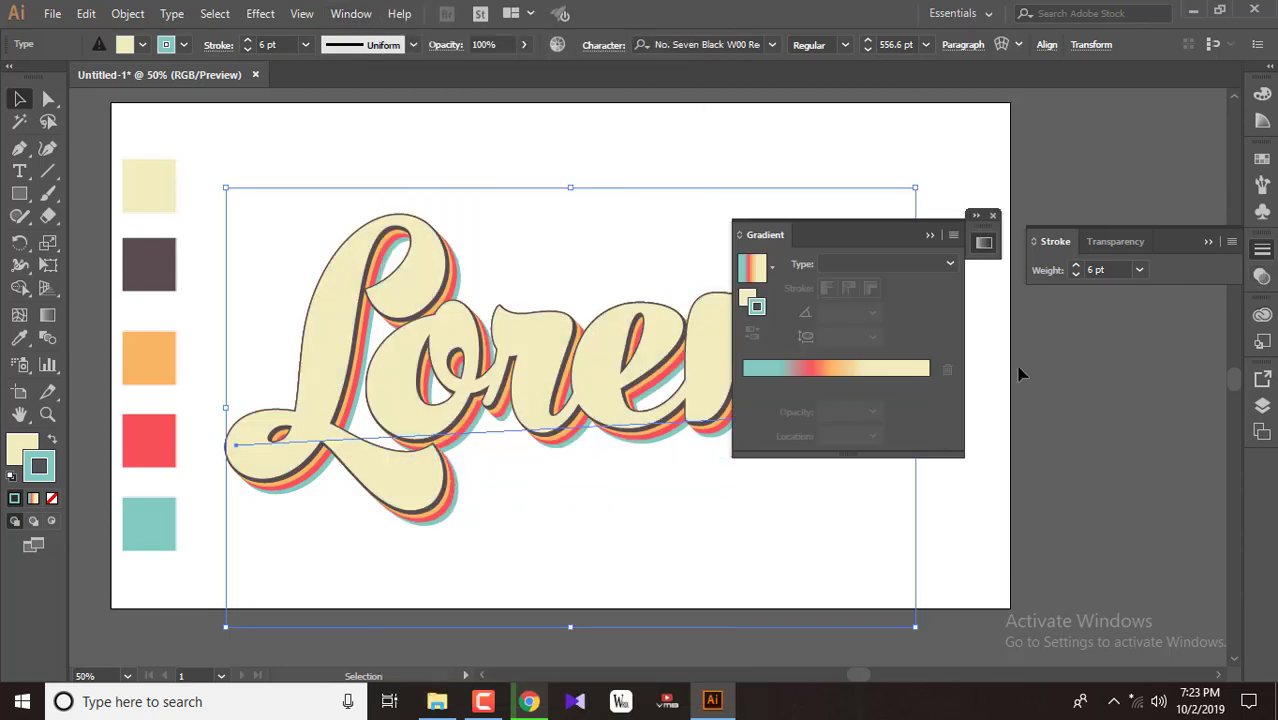
left_click_drag(853, 238, 1126, 316)
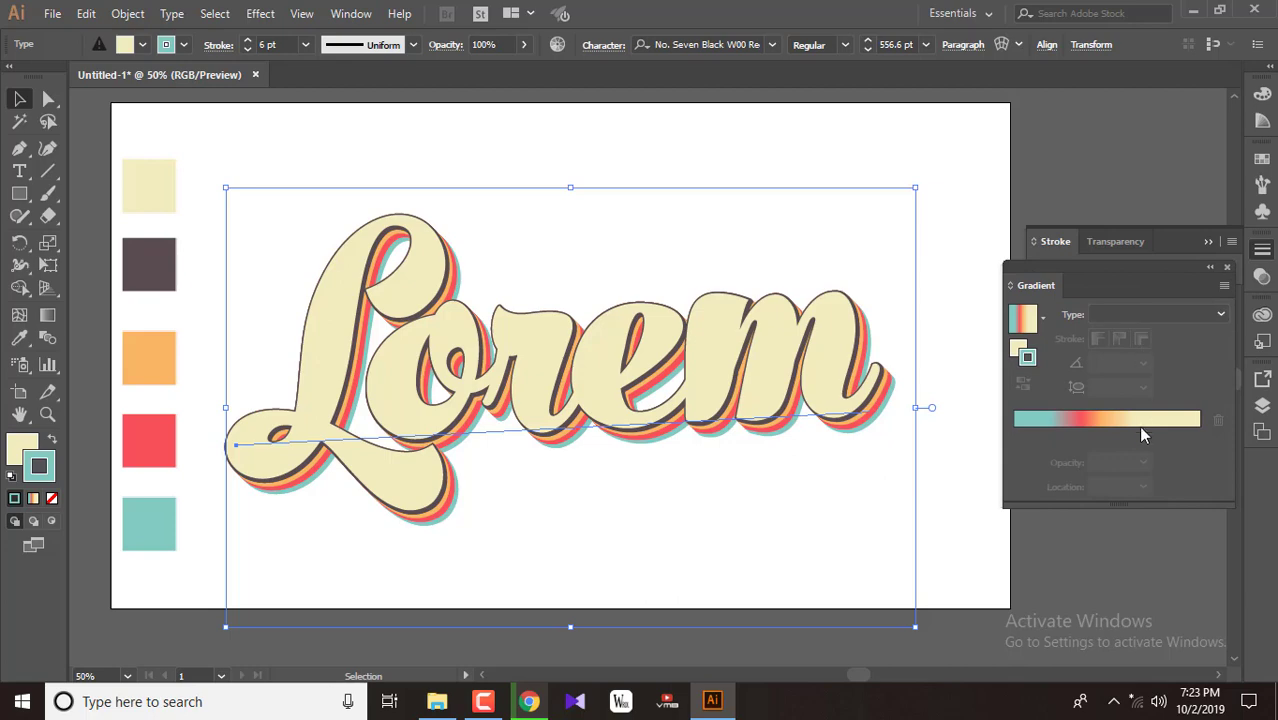
left_click(1132, 425)
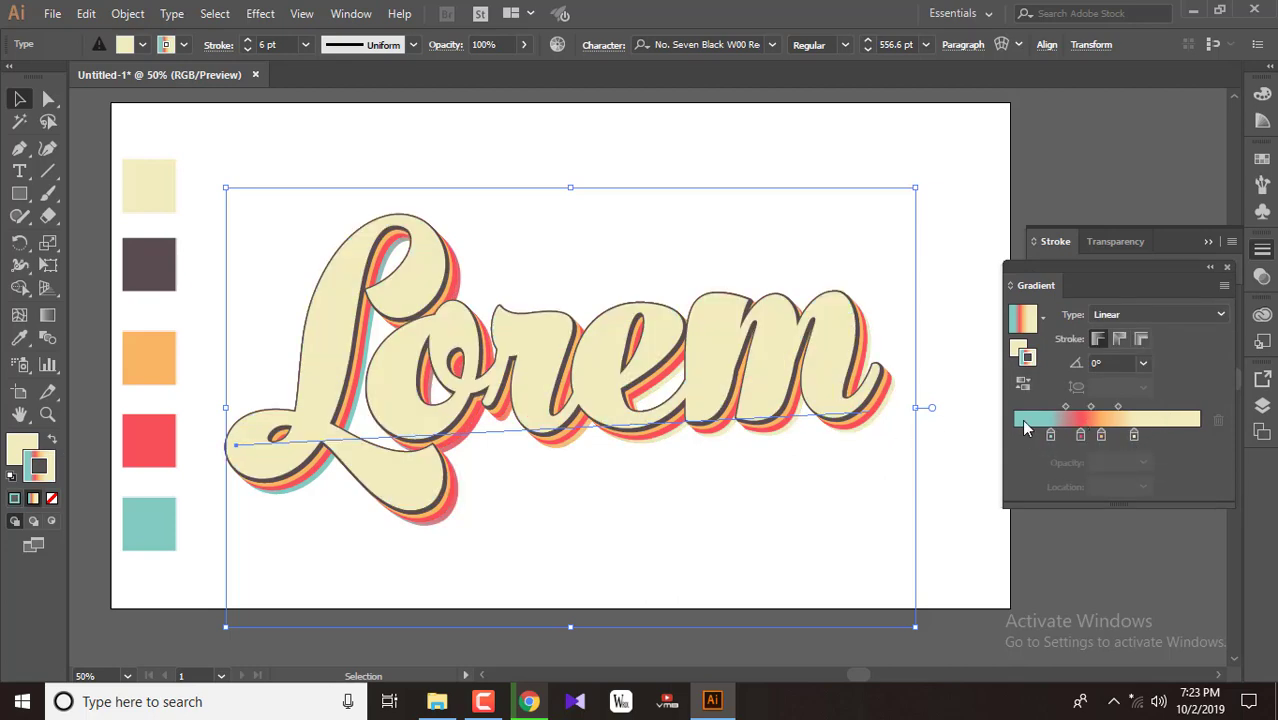
Move the end colour stop to the gradient's end and swap fill and stroke so the letters take the gradient.
left_click(52, 316)
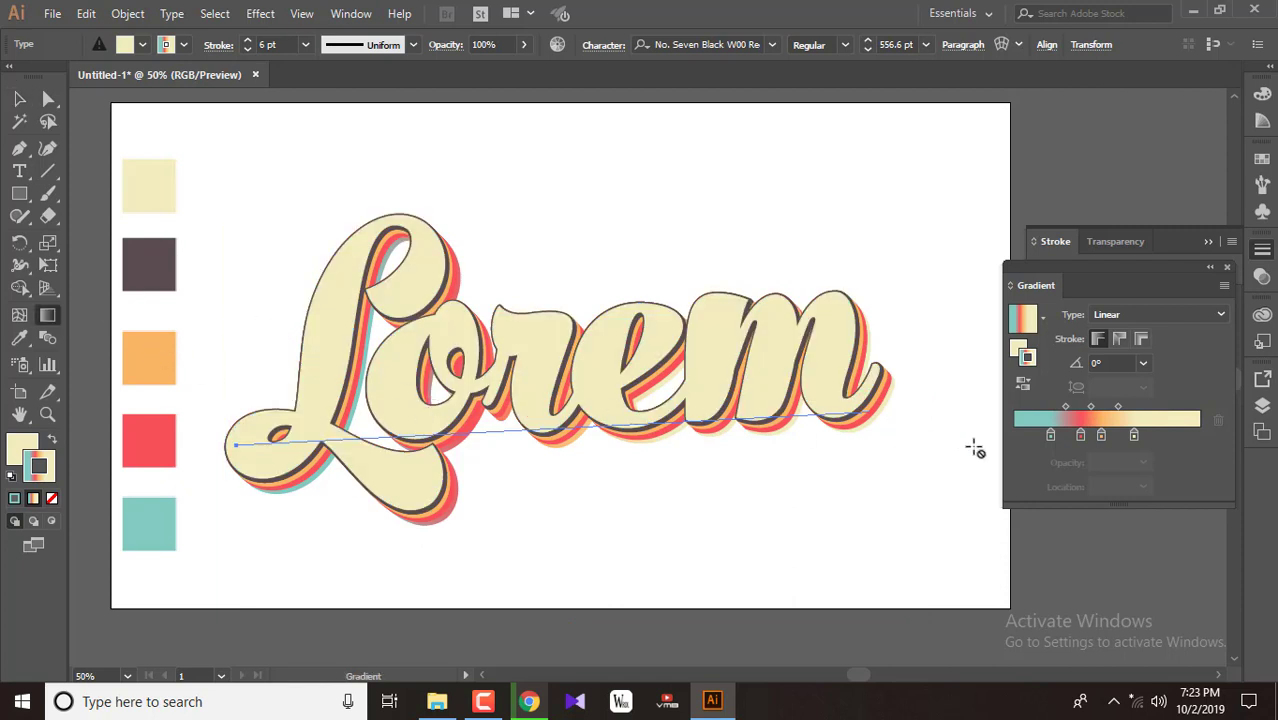
key("v")
left_click(390, 380)
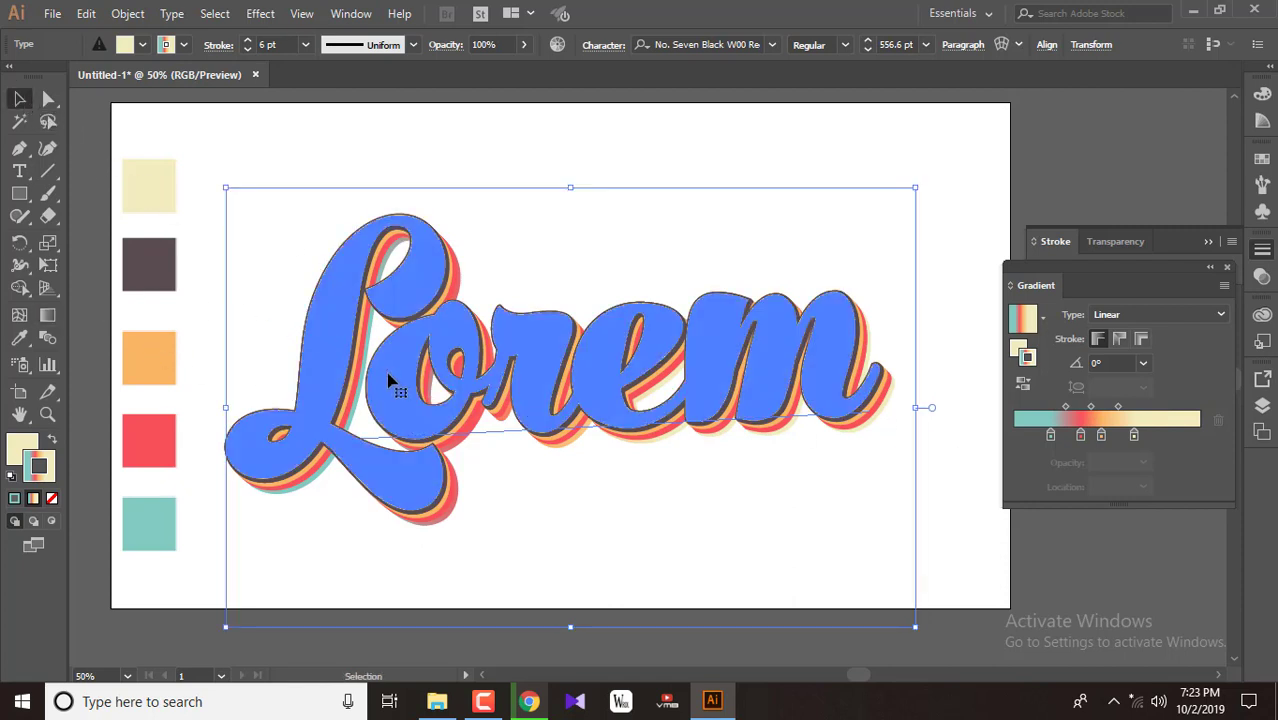
key("g")
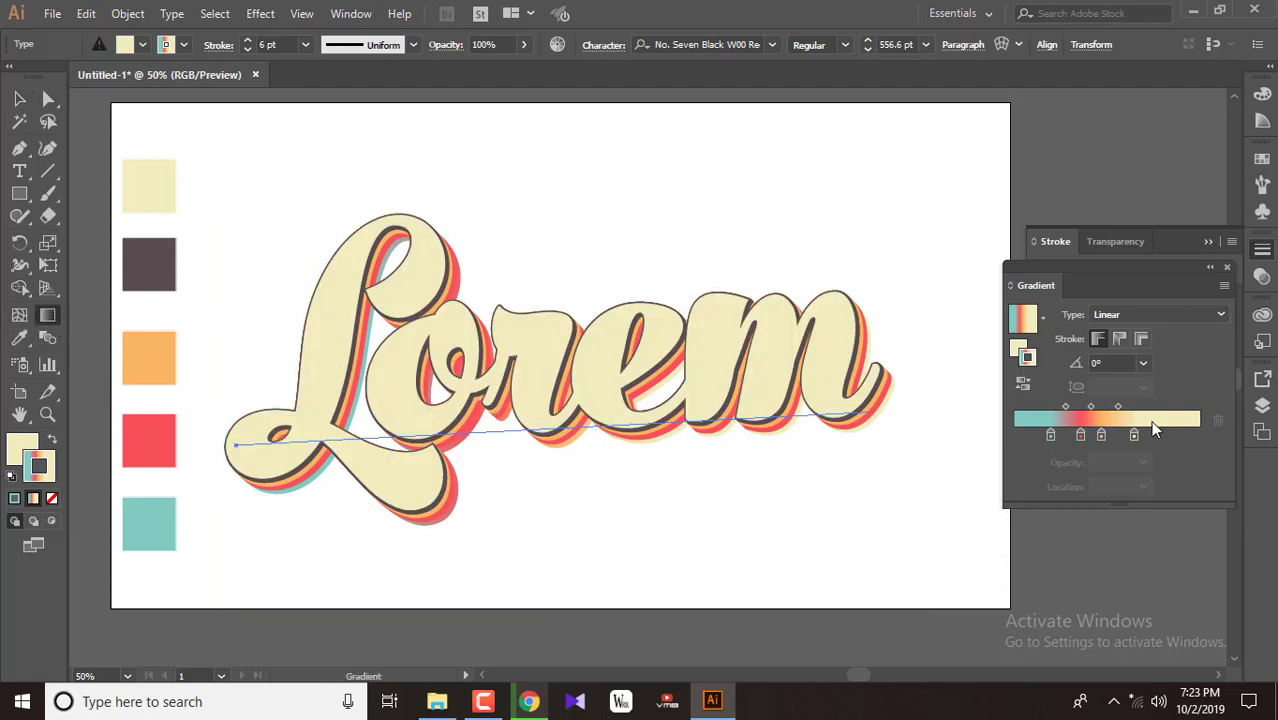
left_click_drag(1134, 435, 1193, 435)
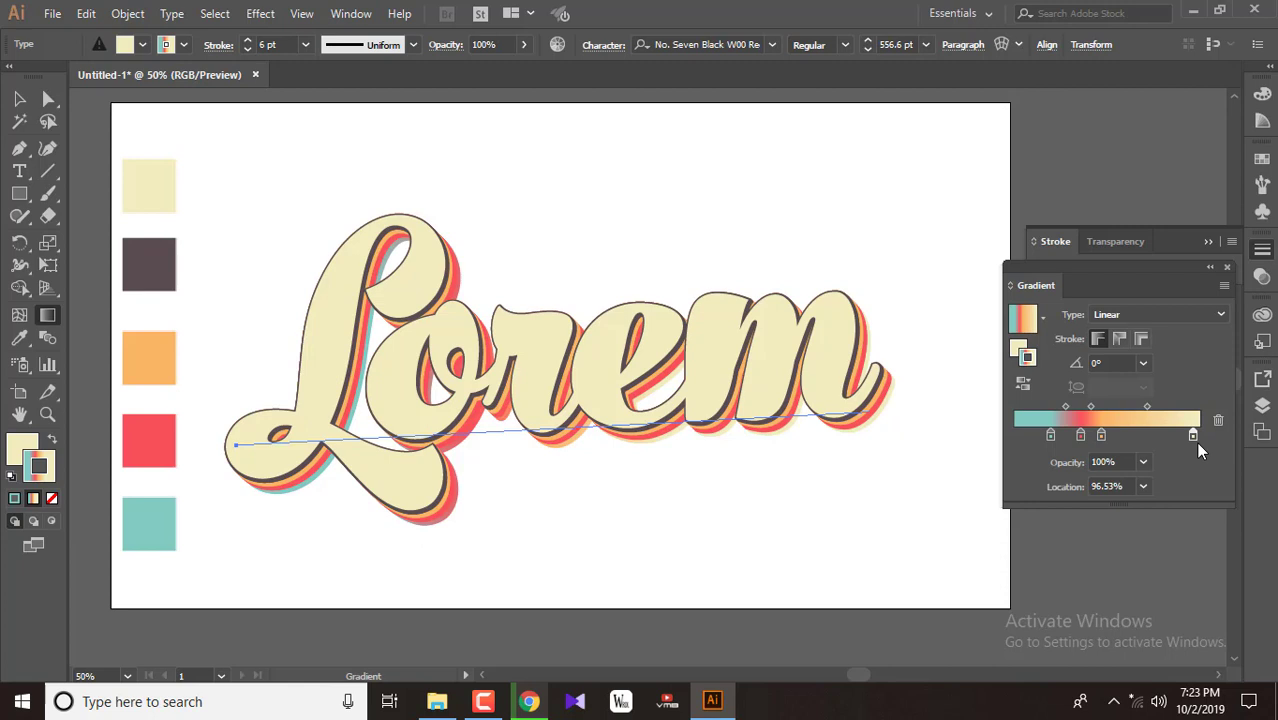
left_click(1101, 435)
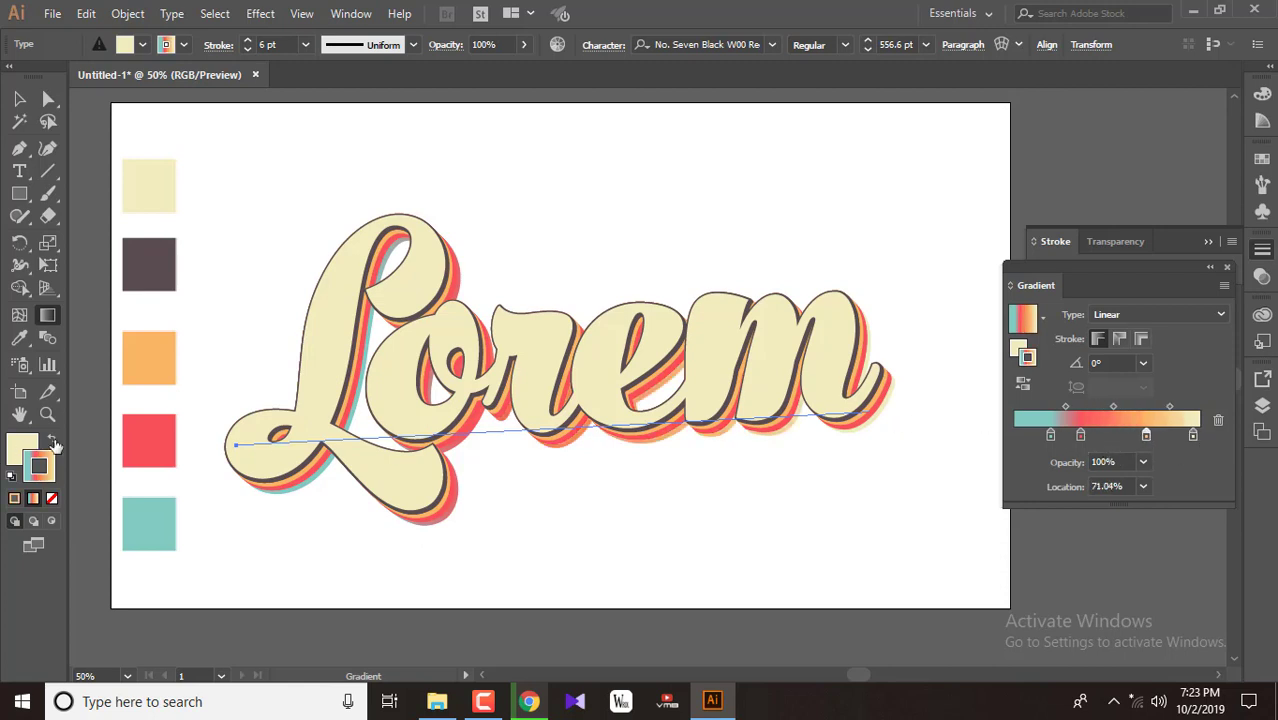
left_click(53, 441)
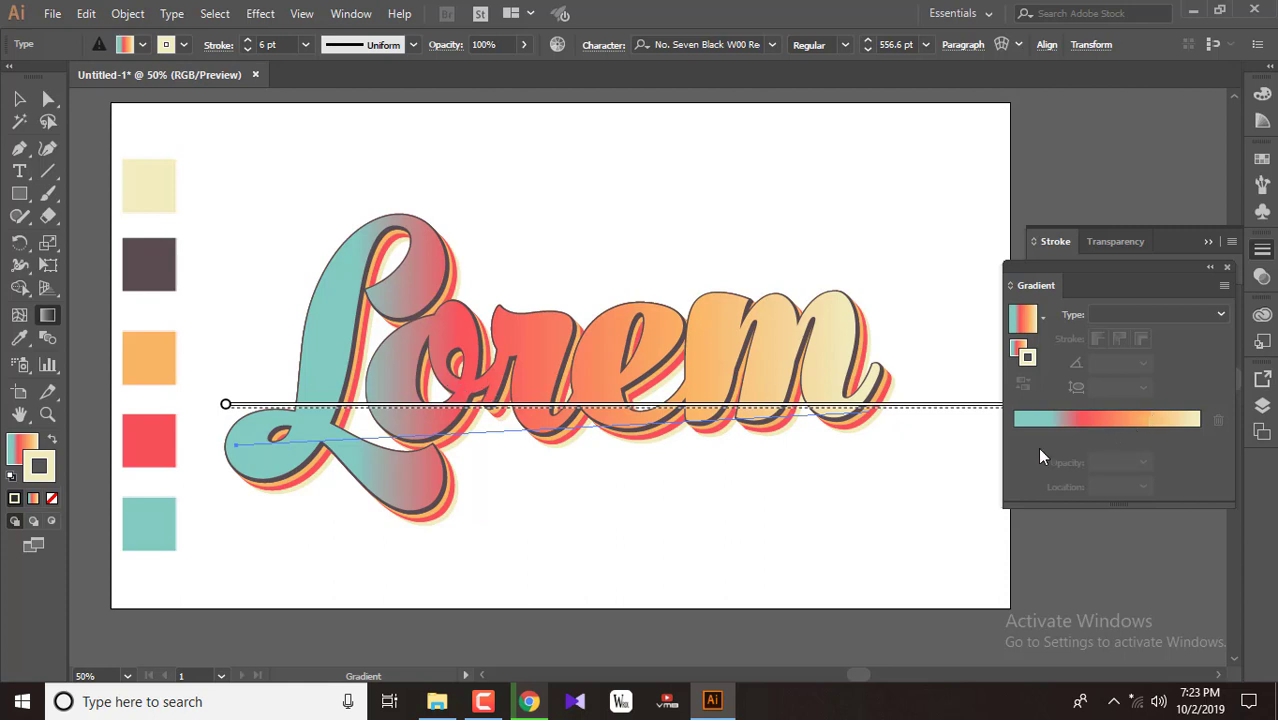
Remove the teal and red stops and move the orange stop to 71.04%.
left_click(1094, 444)
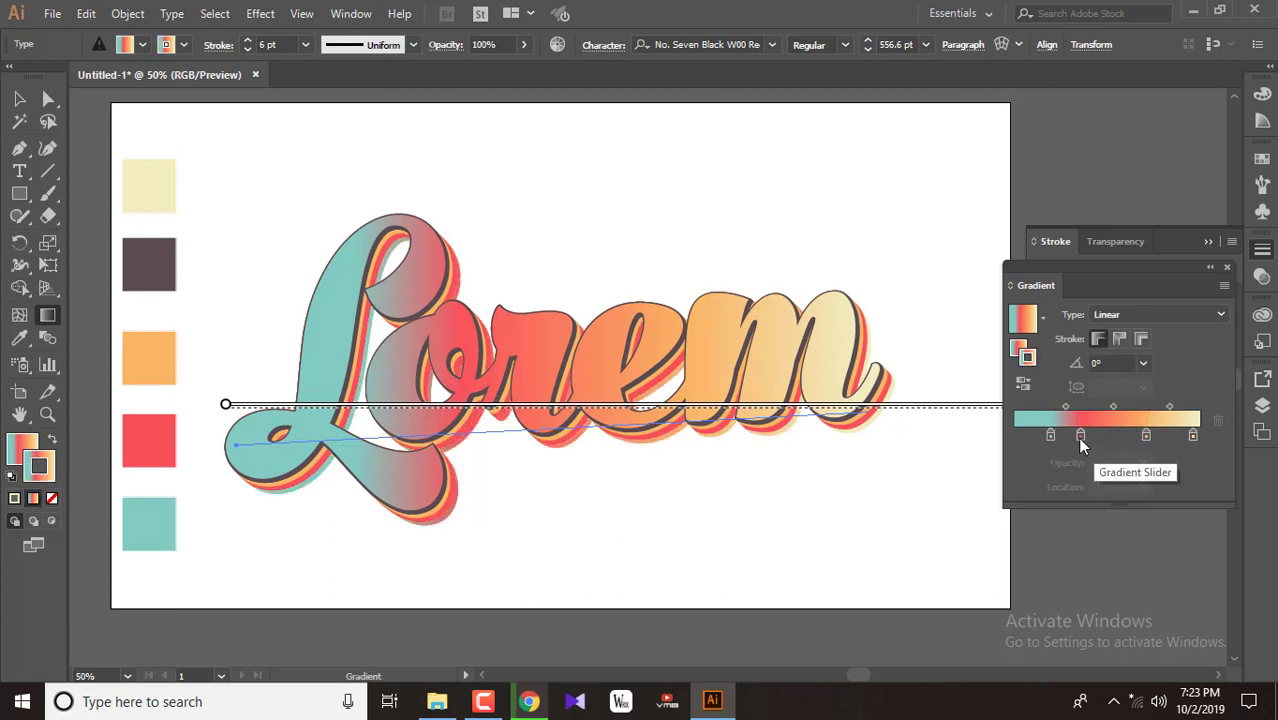
mouse_move(1080, 437)
left_mouse_down()
mouse_move(1078, 471)
mouse_move(1041, 487)
left_mouse_up()
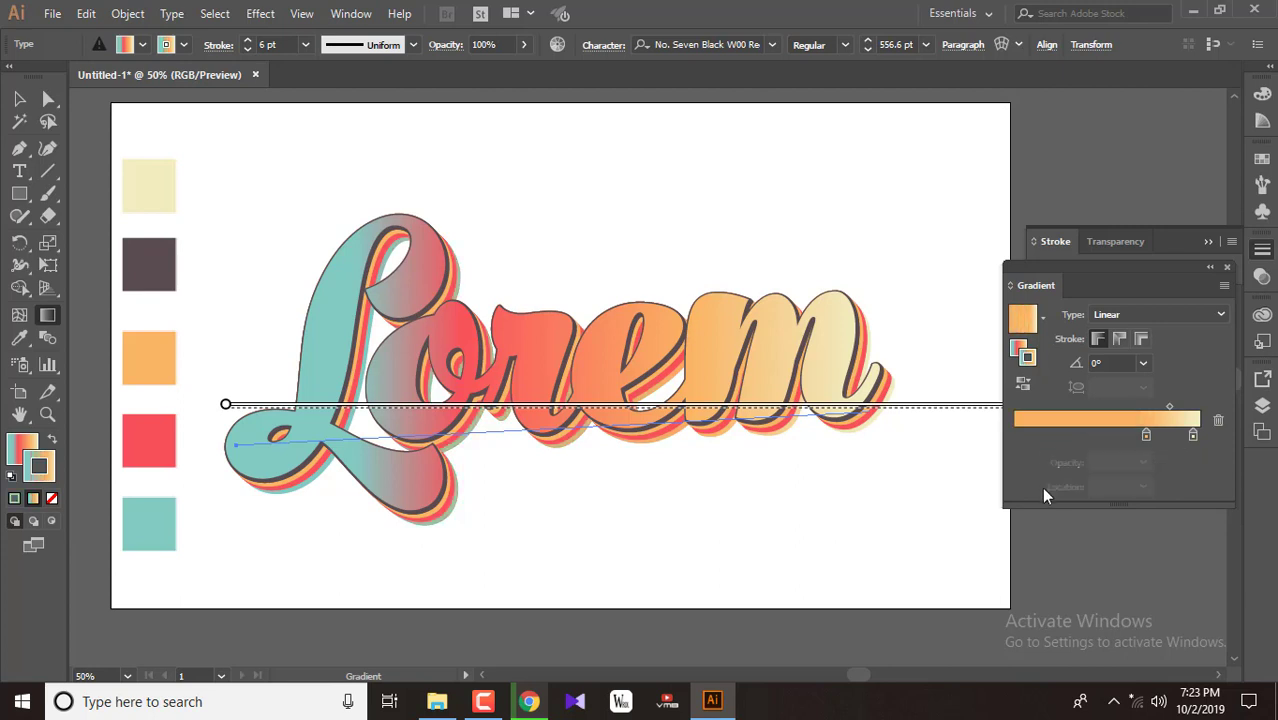
left_click(1147, 434)
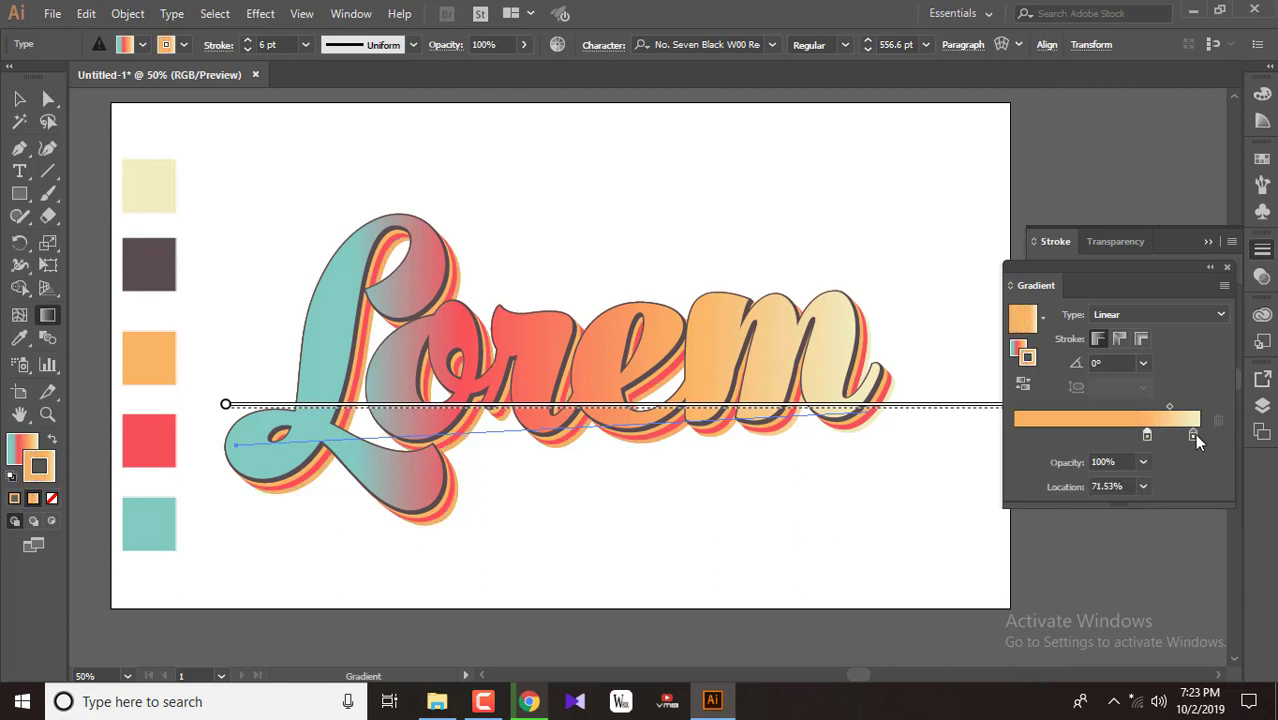
left_click_drag(1147, 434, 1000, 450)
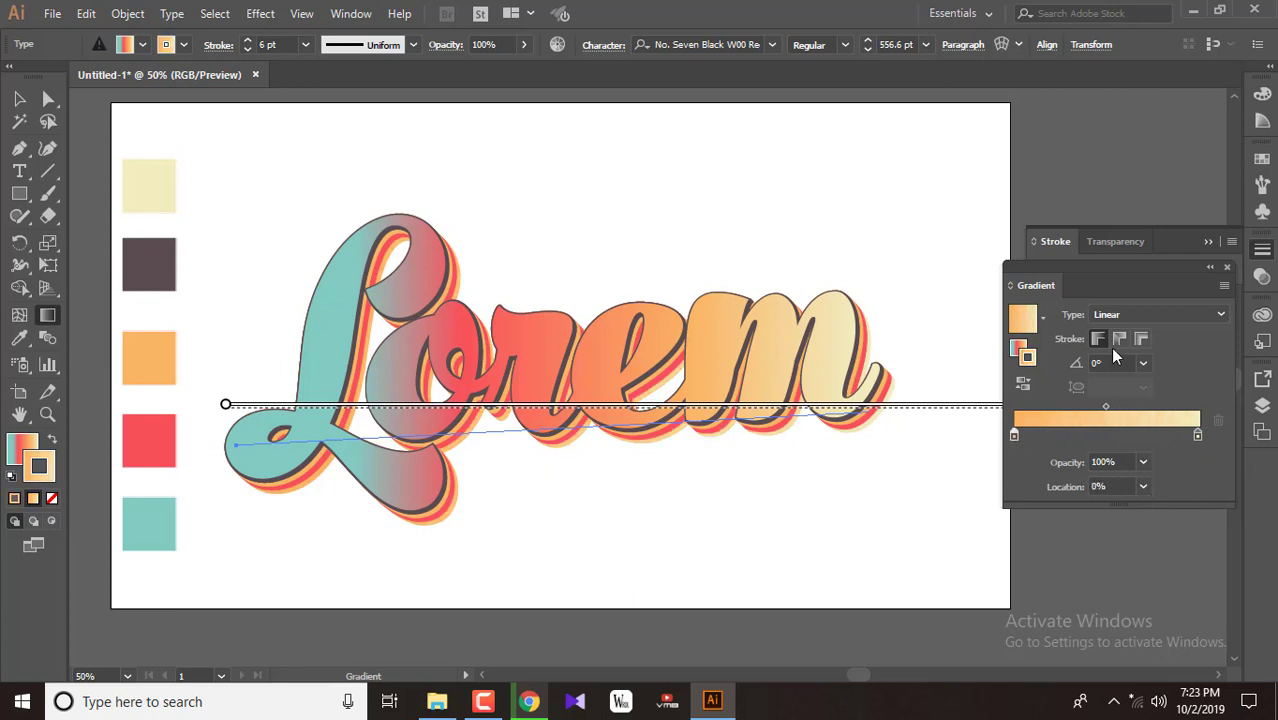
Reset the edited gradient to the White, Black preset.
double_click(1013, 436)
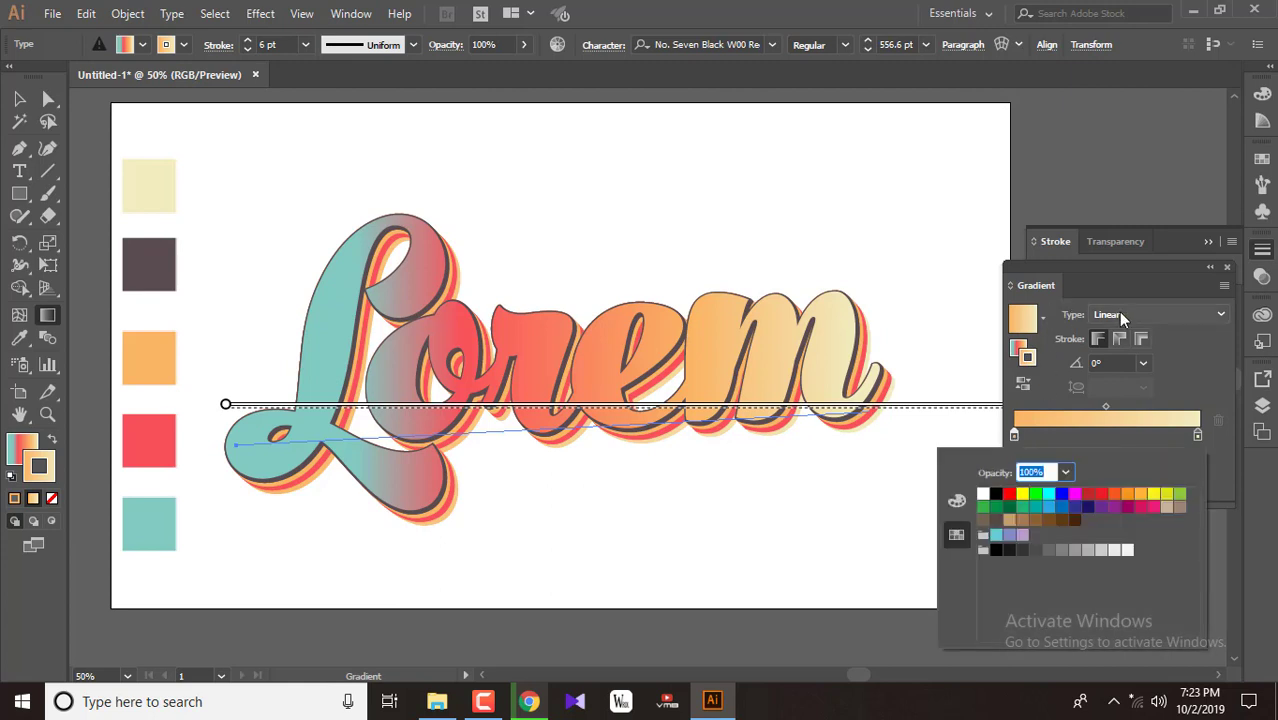
left_click(1043, 313)
left_click(1042, 316)
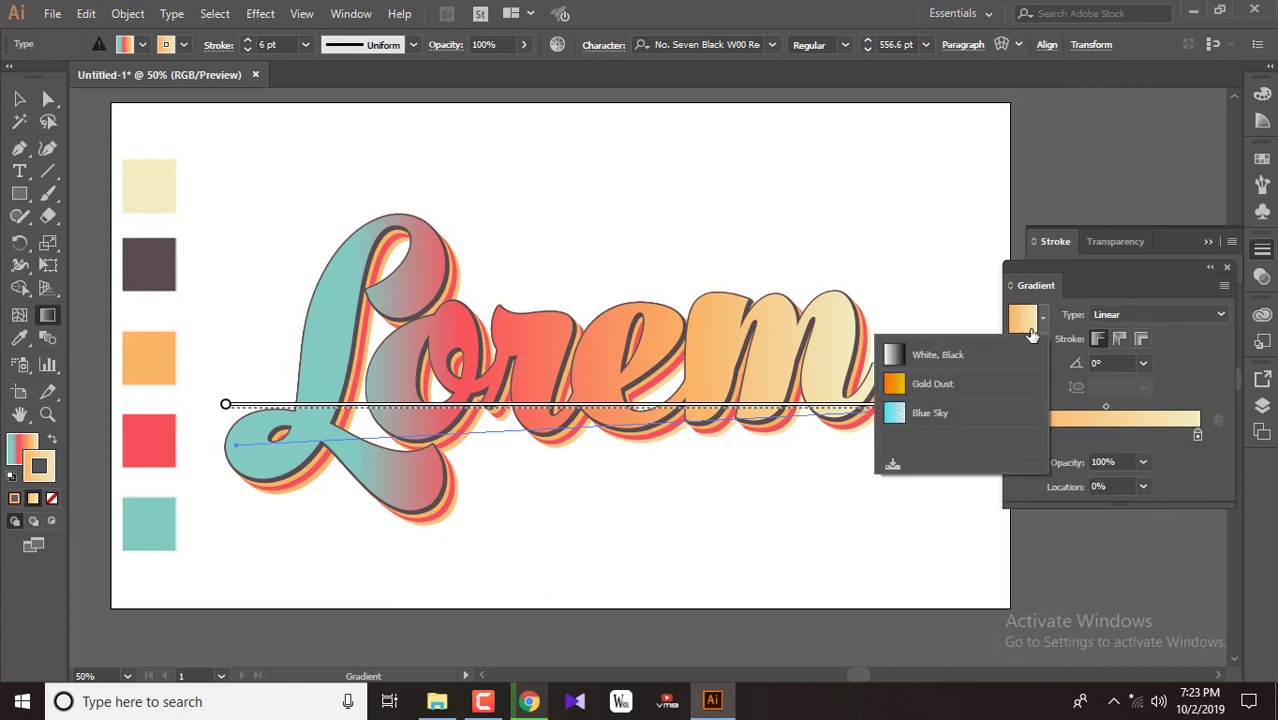
left_click(935, 352)
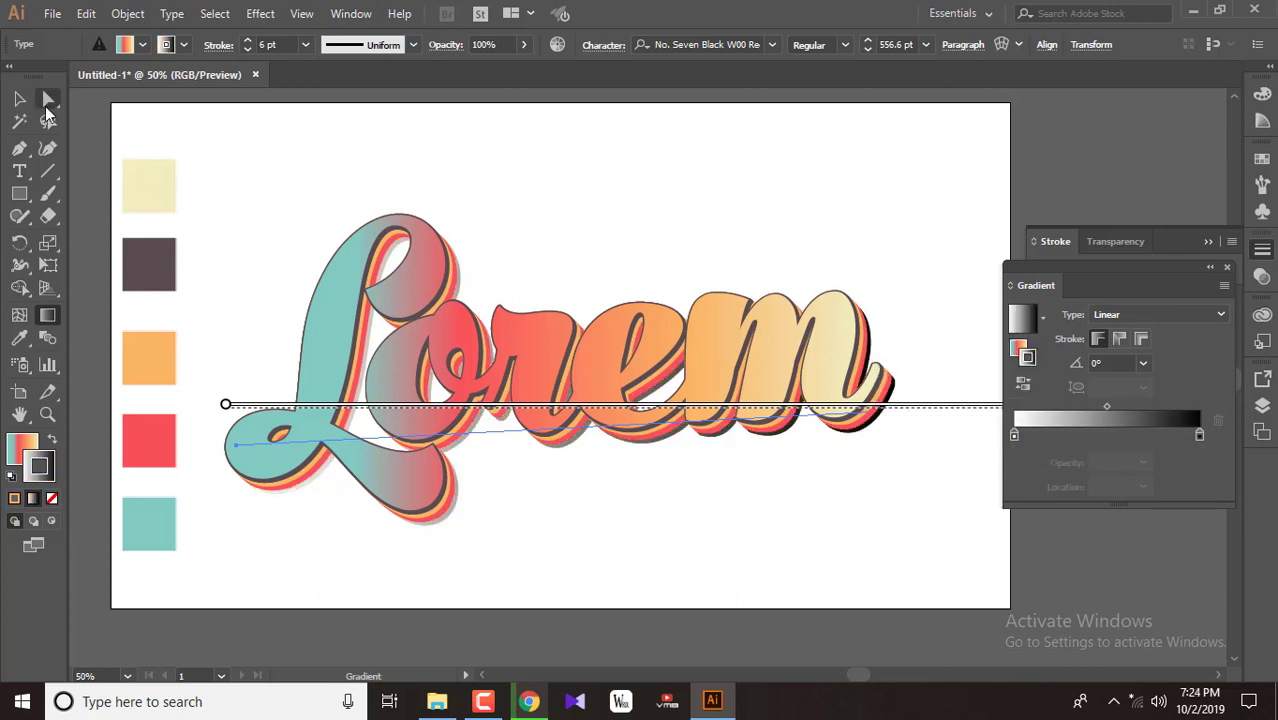
Reselect the Lorem lettering, pick the gradient's left stop, and switch to the Eyedropper.
left_click(19, 98)
left_click(931, 505)
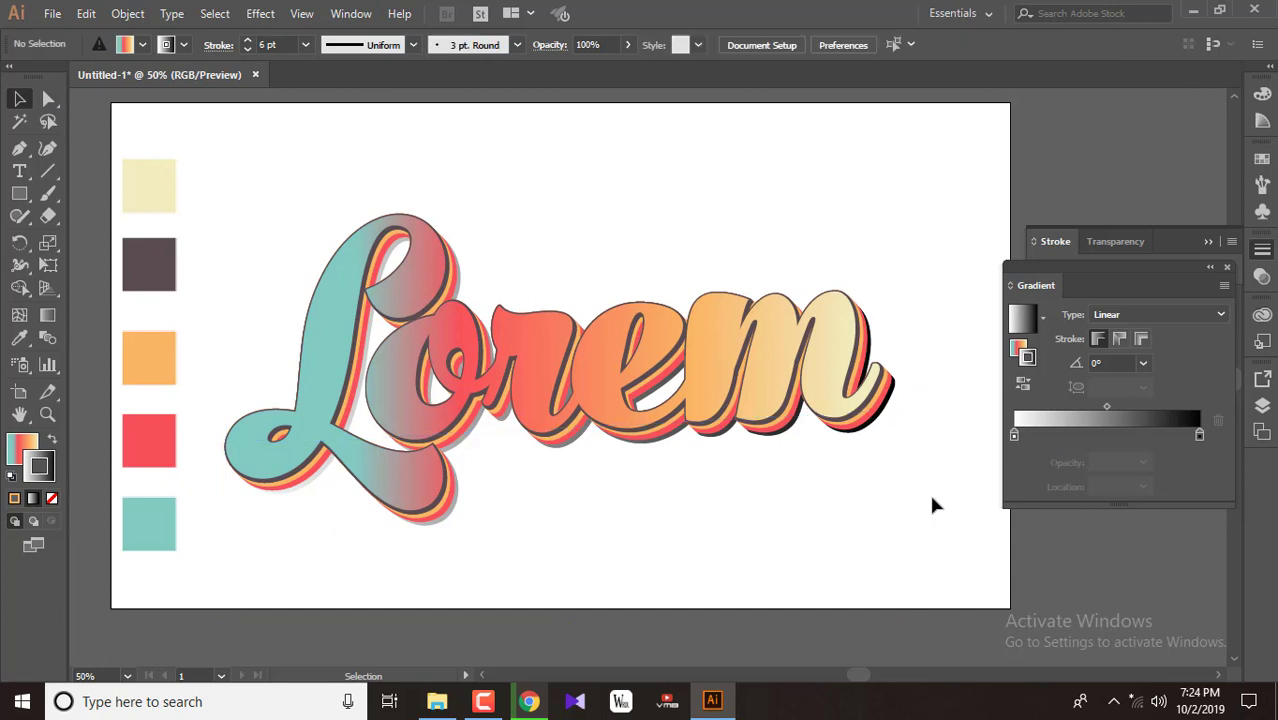
left_click(762, 423)
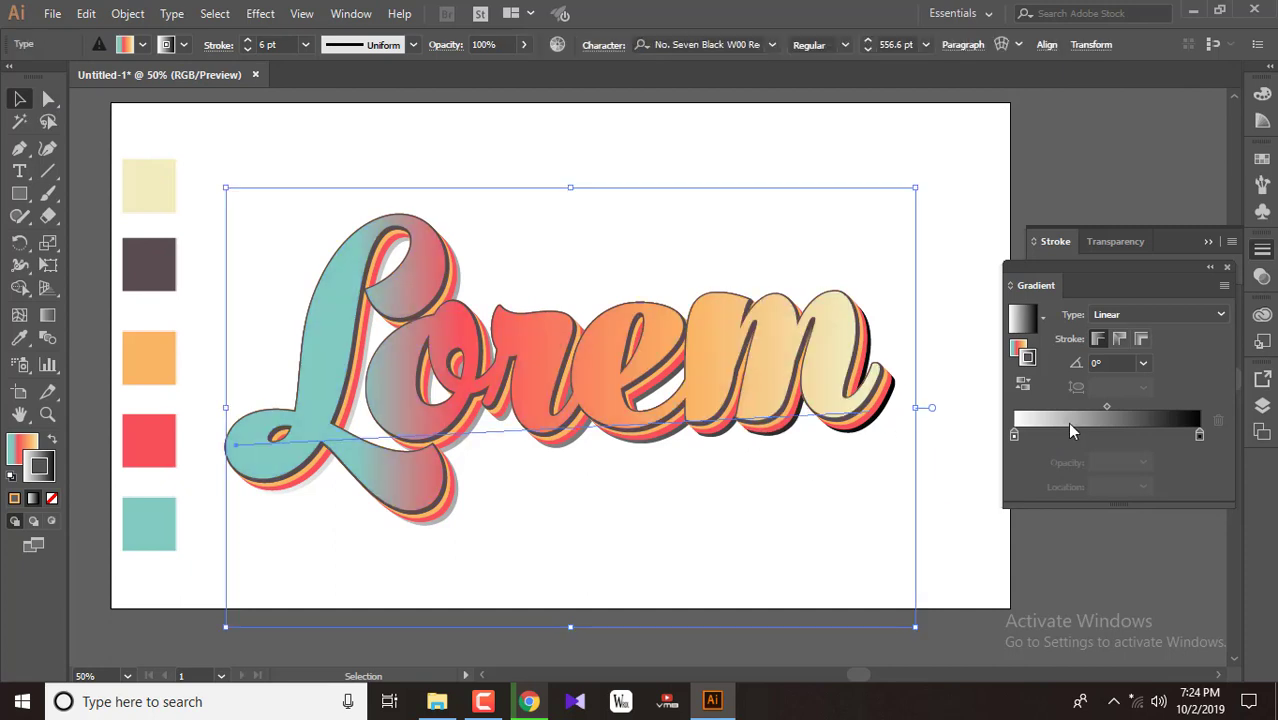
left_click(1013, 437)
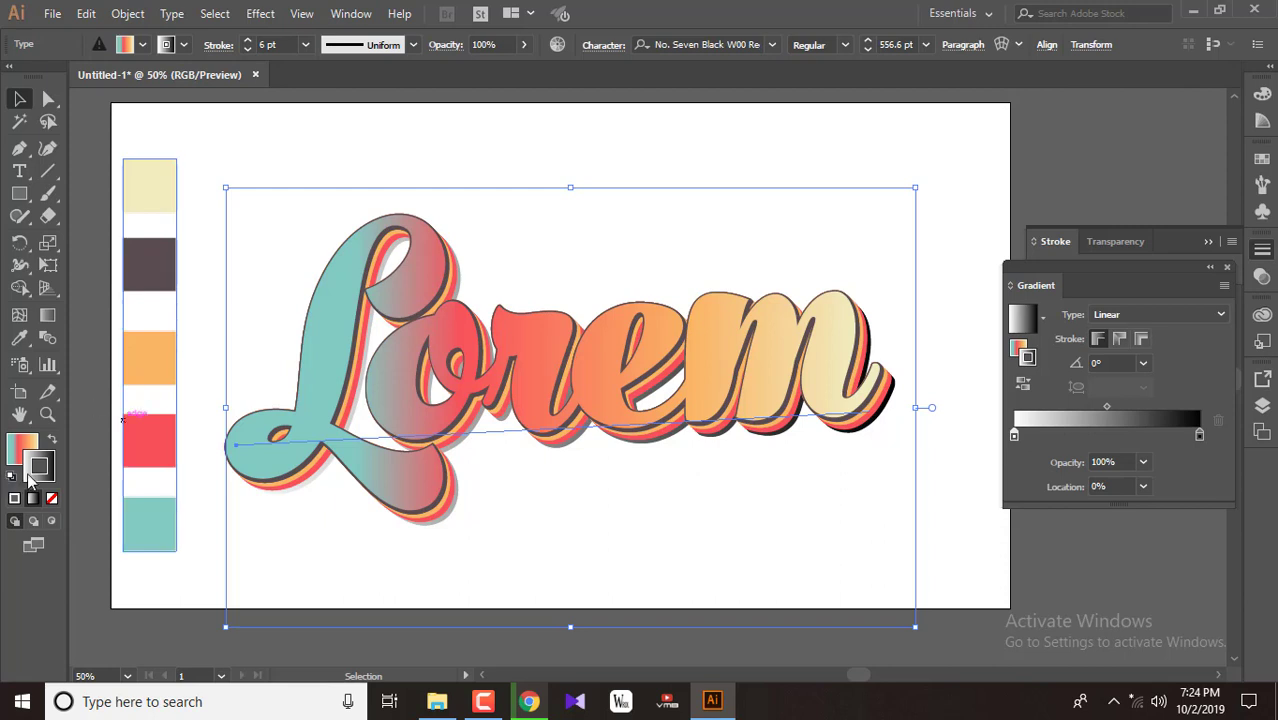
left_click(19, 338)
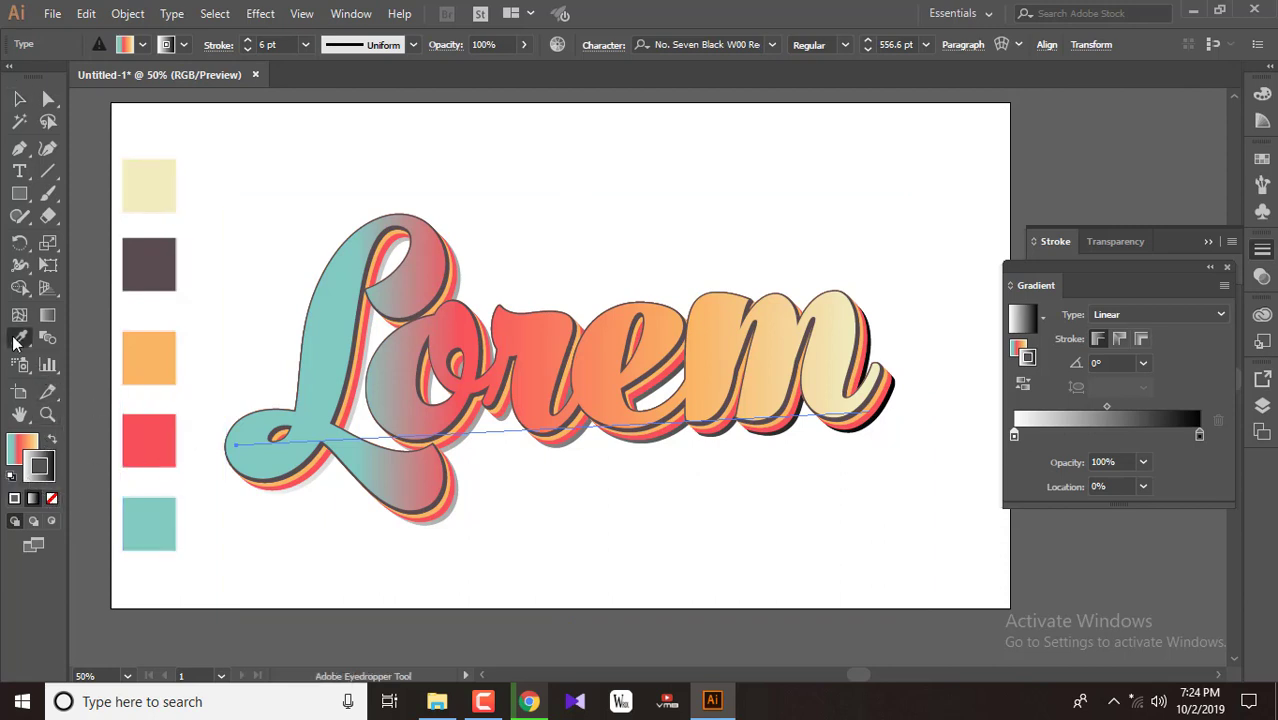
Swap fill and stroke and reset to default colours, leaving a white-to-black gradient fill.
left_click(53, 439)
left_click(54, 440)
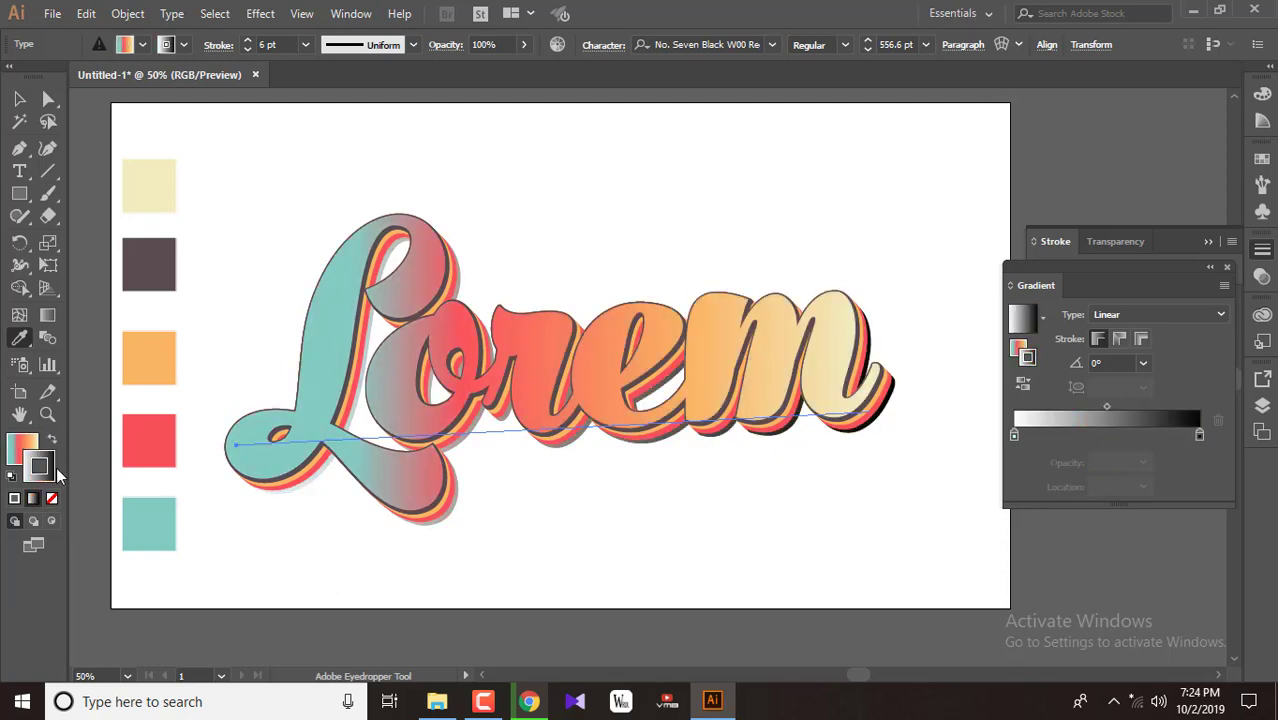
left_click(13, 478)
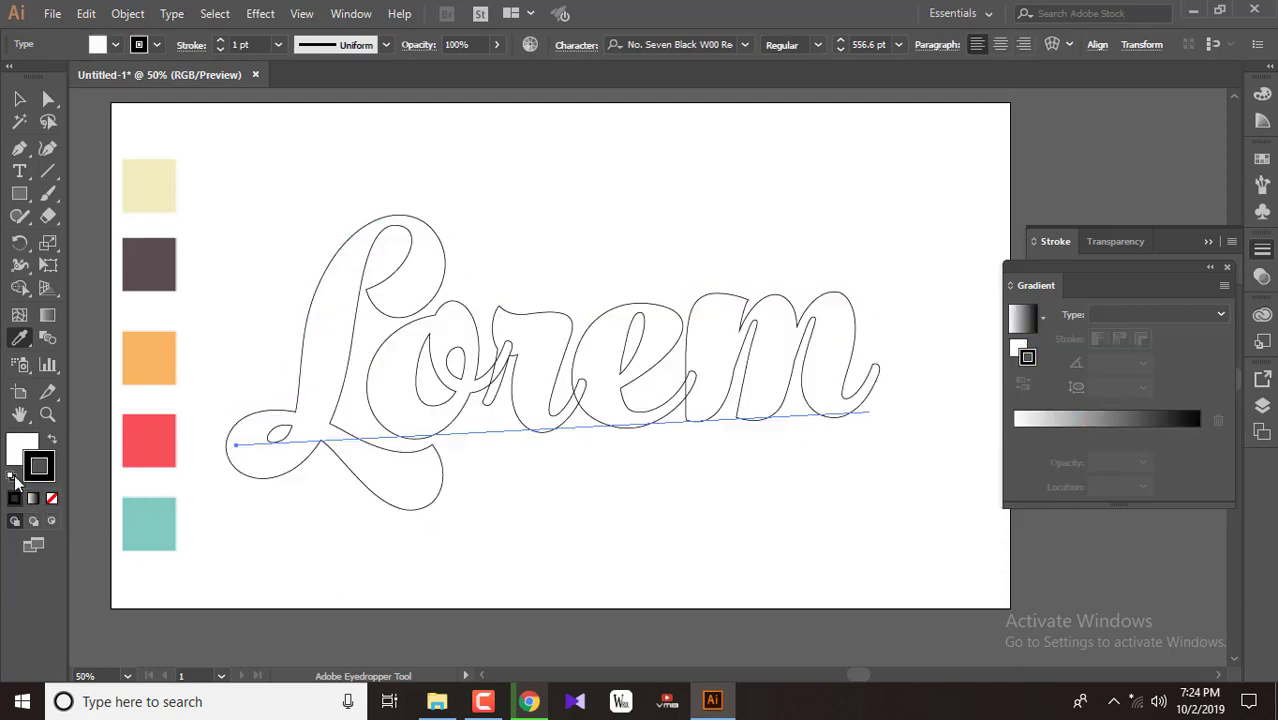
left_click(52, 441)
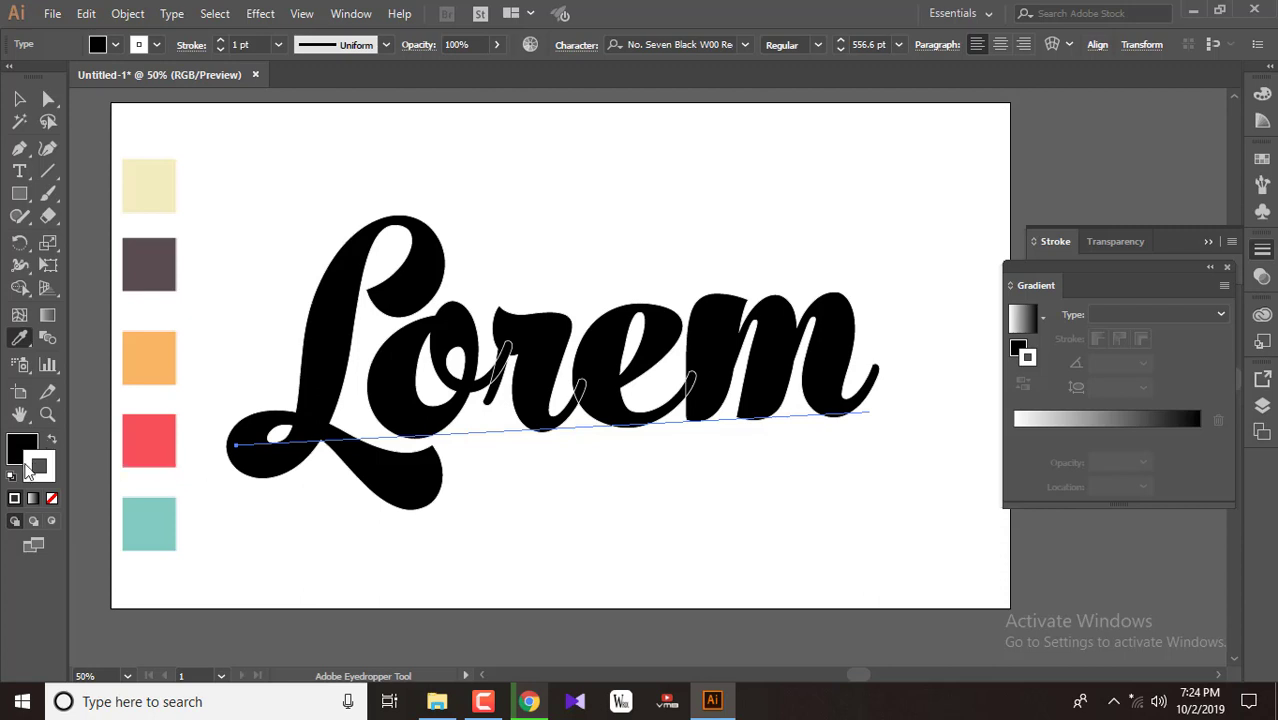
left_click(13, 478)
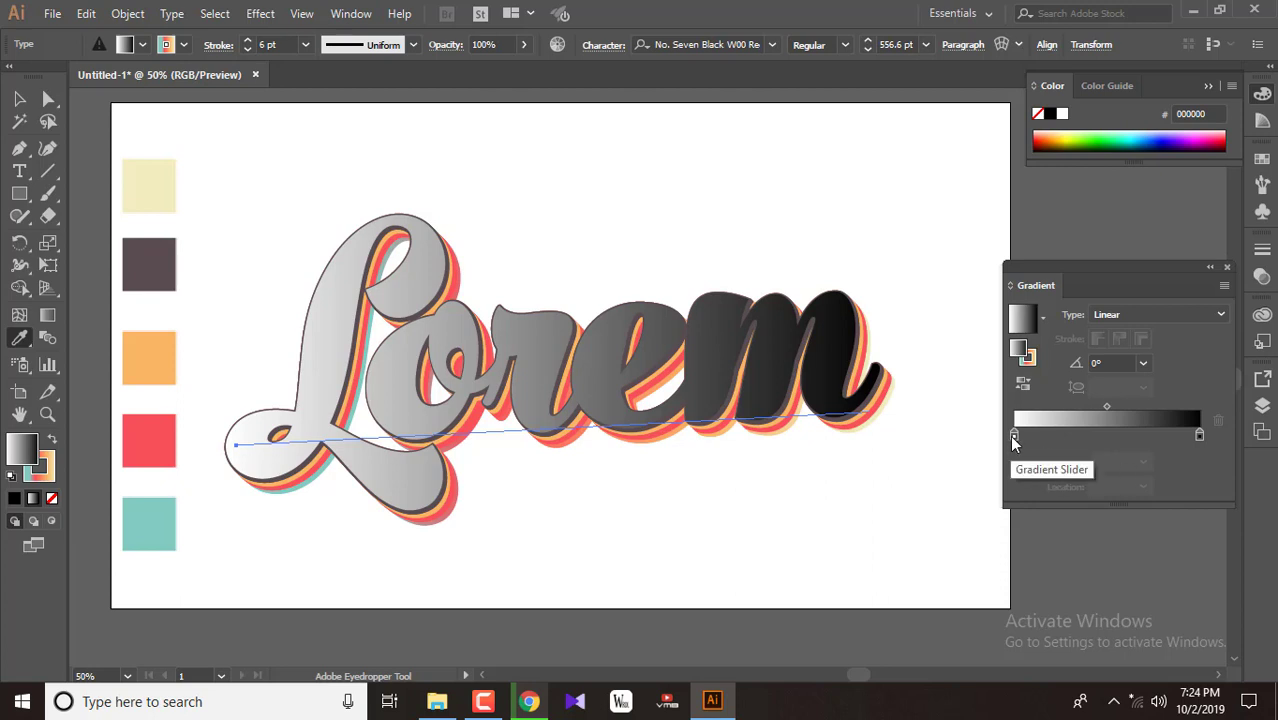
Colour the gradient's left stop teal and right stop cream from the swatches.
left_click(1014, 437)
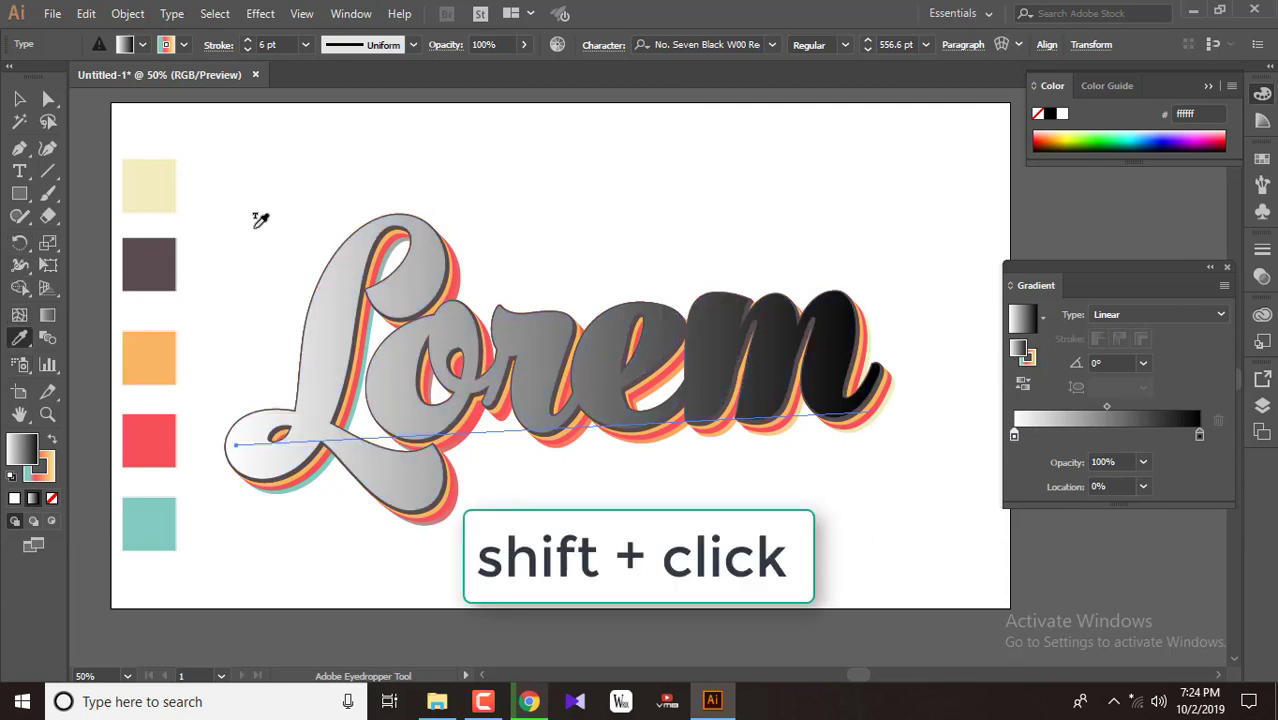
left_click(160, 195, "ctrl+shift")
left_click(161, 512, "shift")
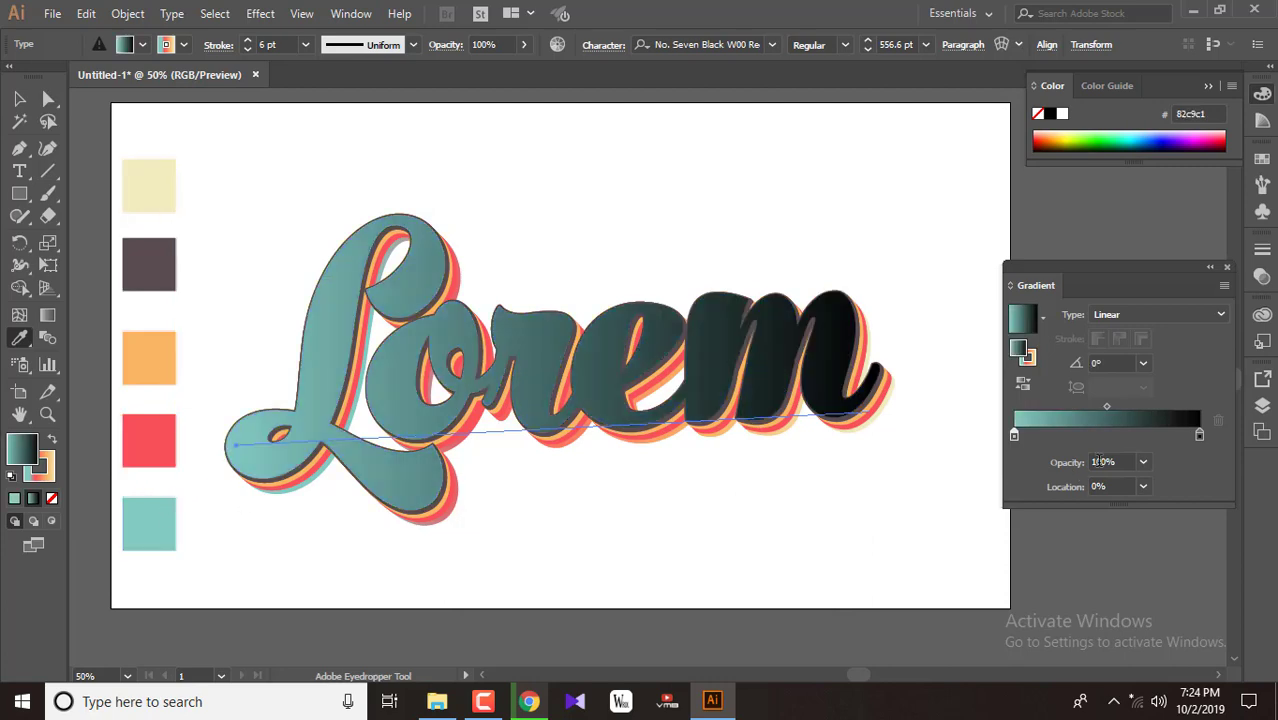
left_click(1200, 436)
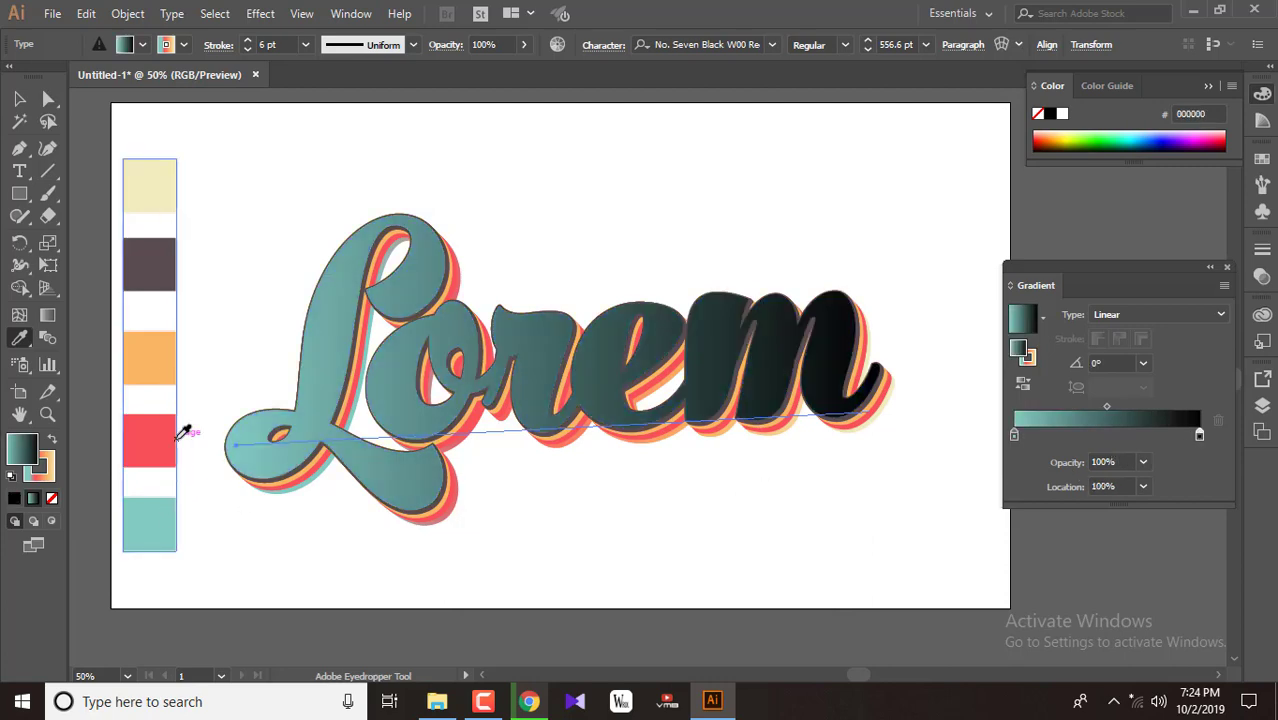
left_click(166, 188, "shift")
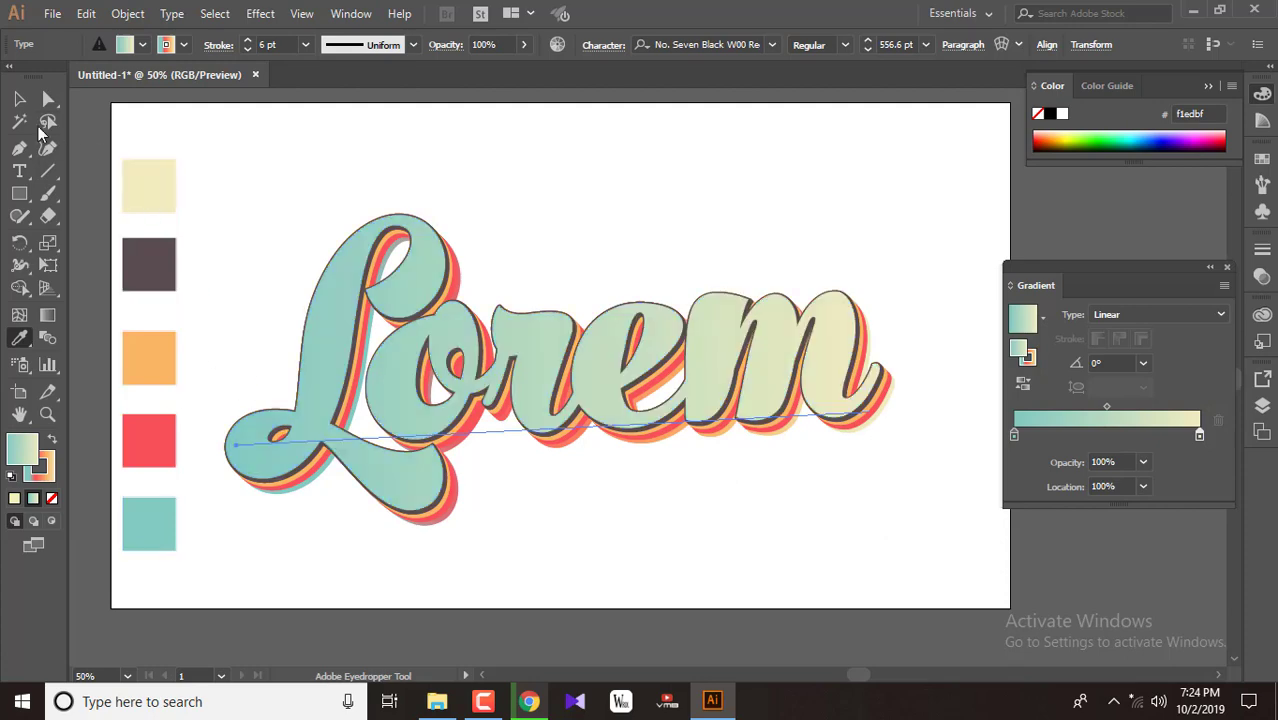
Add three middle colour stops to the gradient.
left_click(19, 98)
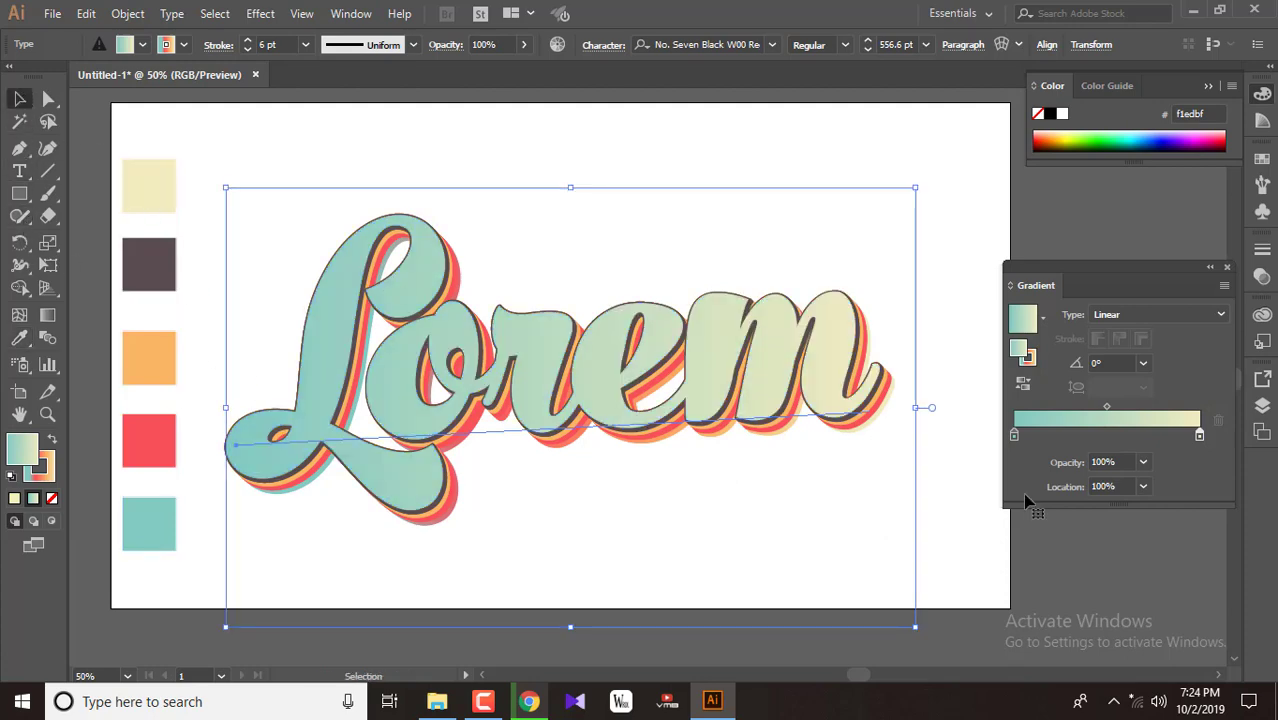
left_click(1047, 436)
left_click(1087, 436)
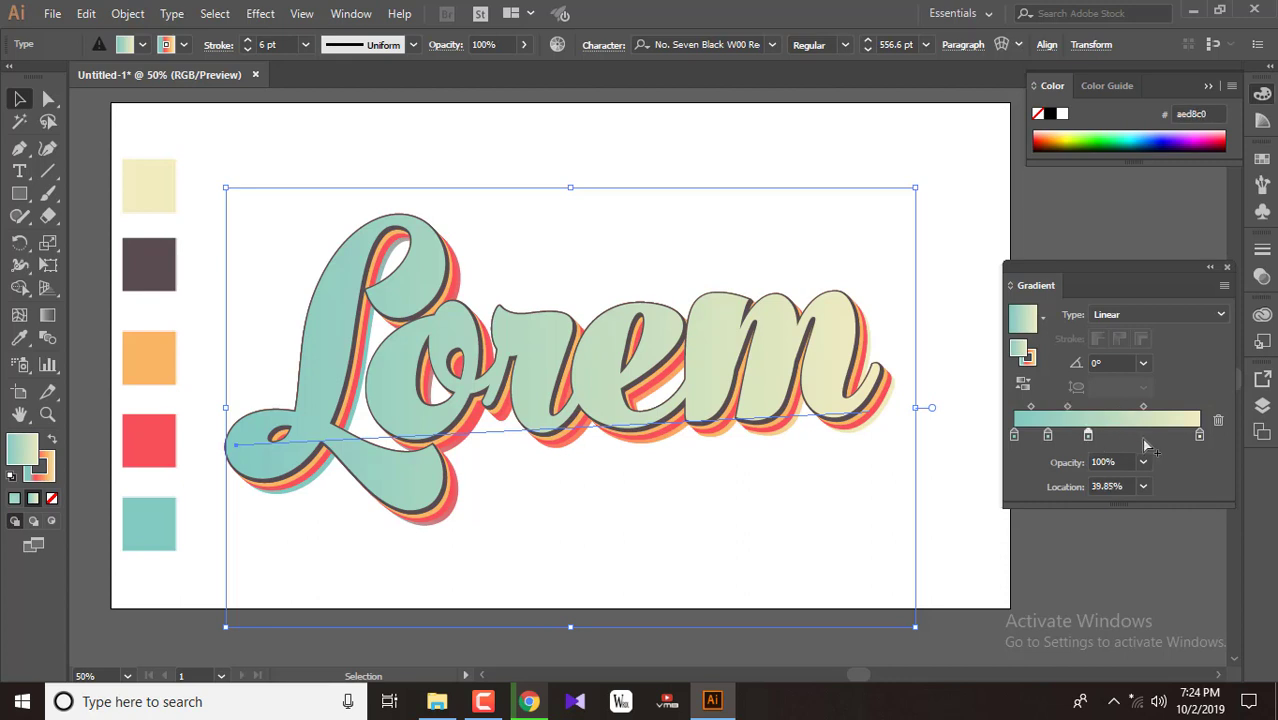
left_click(1128, 437)
left_click_drag(1128, 445, 332, 406)
left_click_drag(1048, 440, 337, 451)
Colour the three middle stops red, orange and dark from the swatches.
left_click(25, 341)
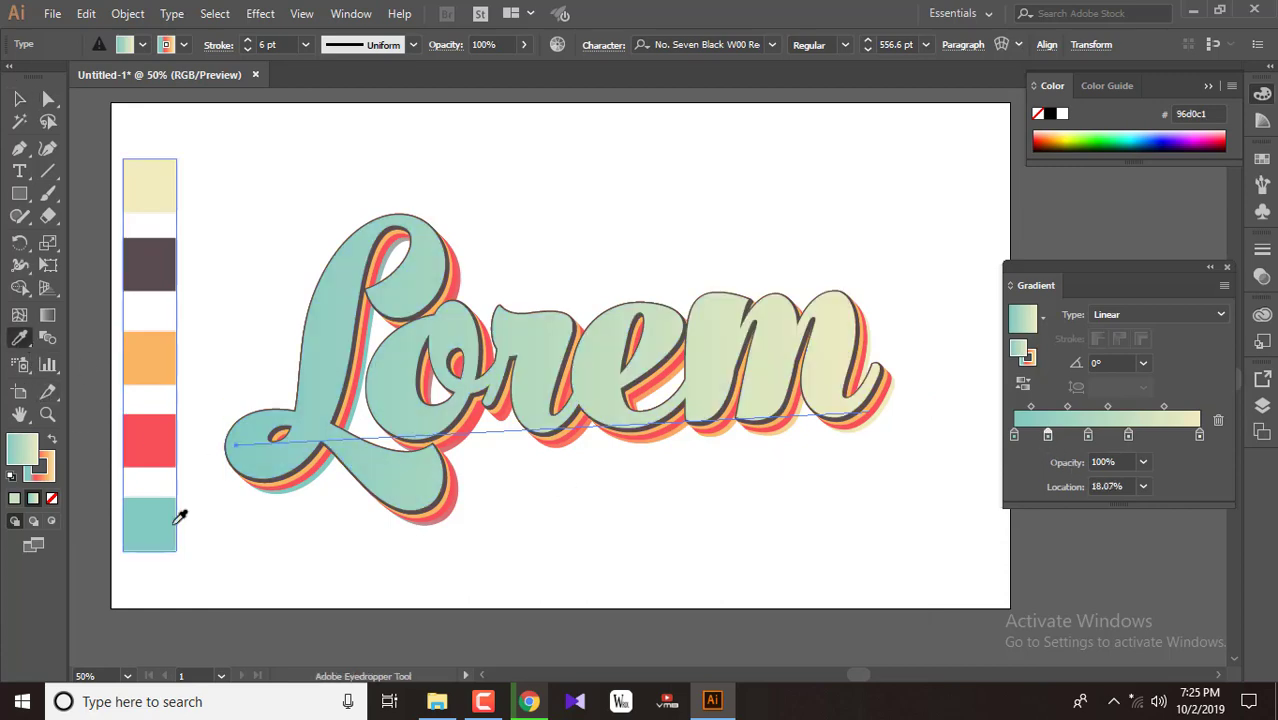
left_click(162, 437)
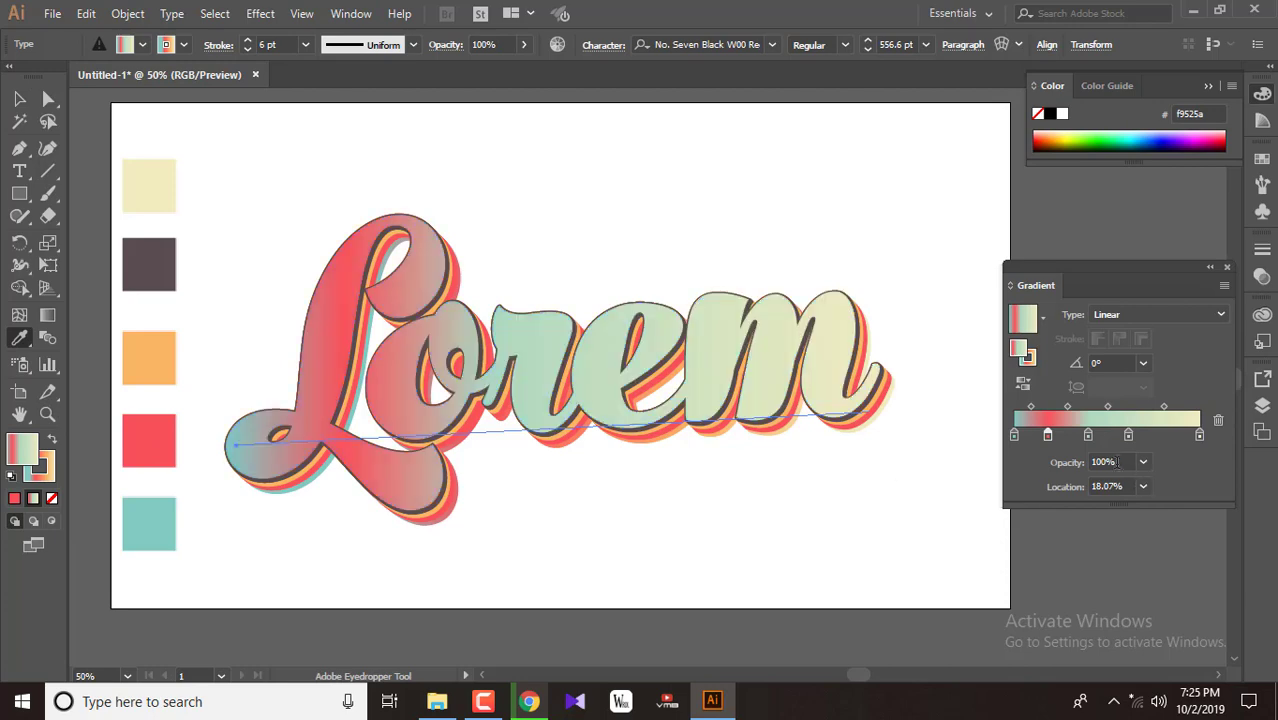
left_click(1088, 435)
left_click(160, 356)
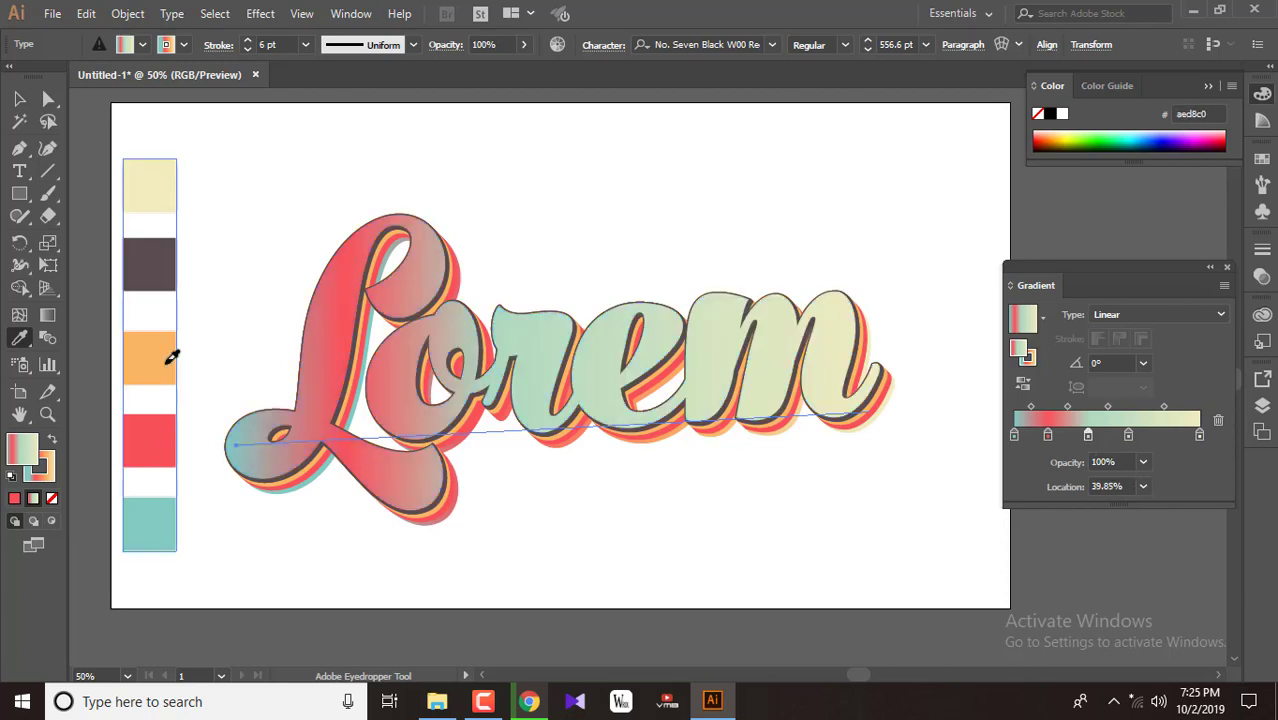
left_click(1128, 436)
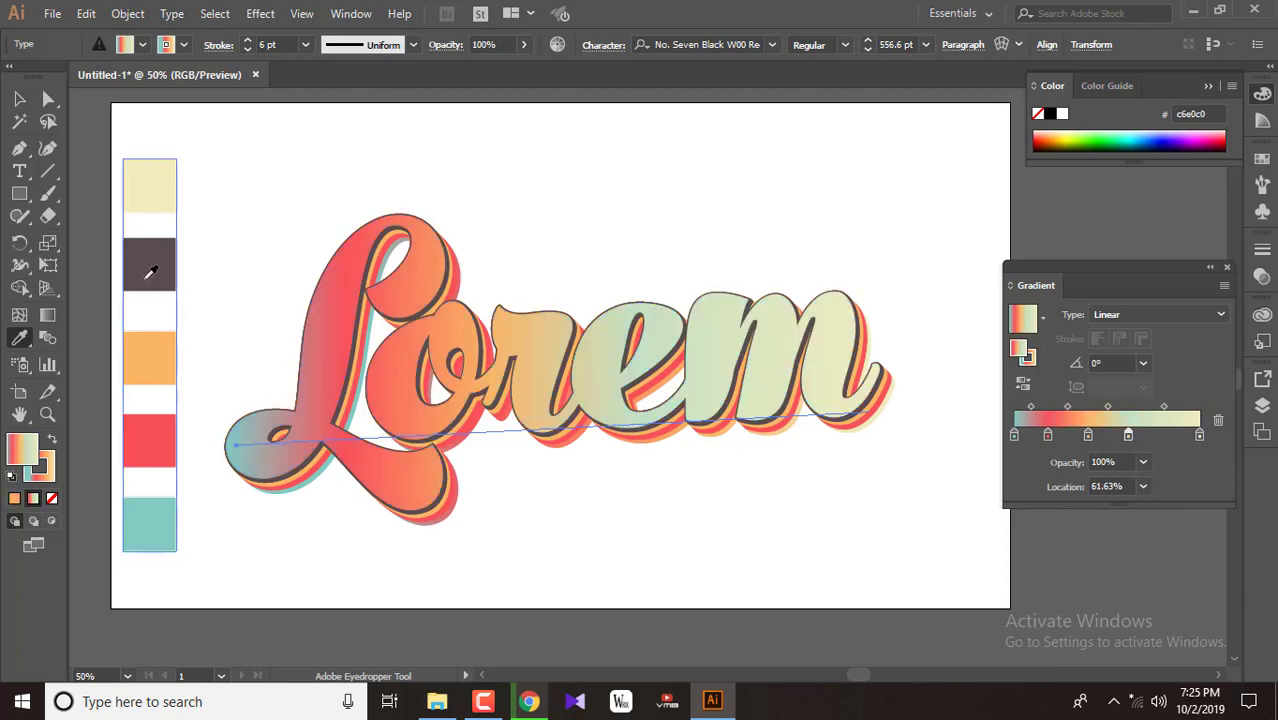
left_click(165, 264)
Slide the middle stops, adding and removing an extra stop, leaving red at 23.02%.
left_click(17, 100)
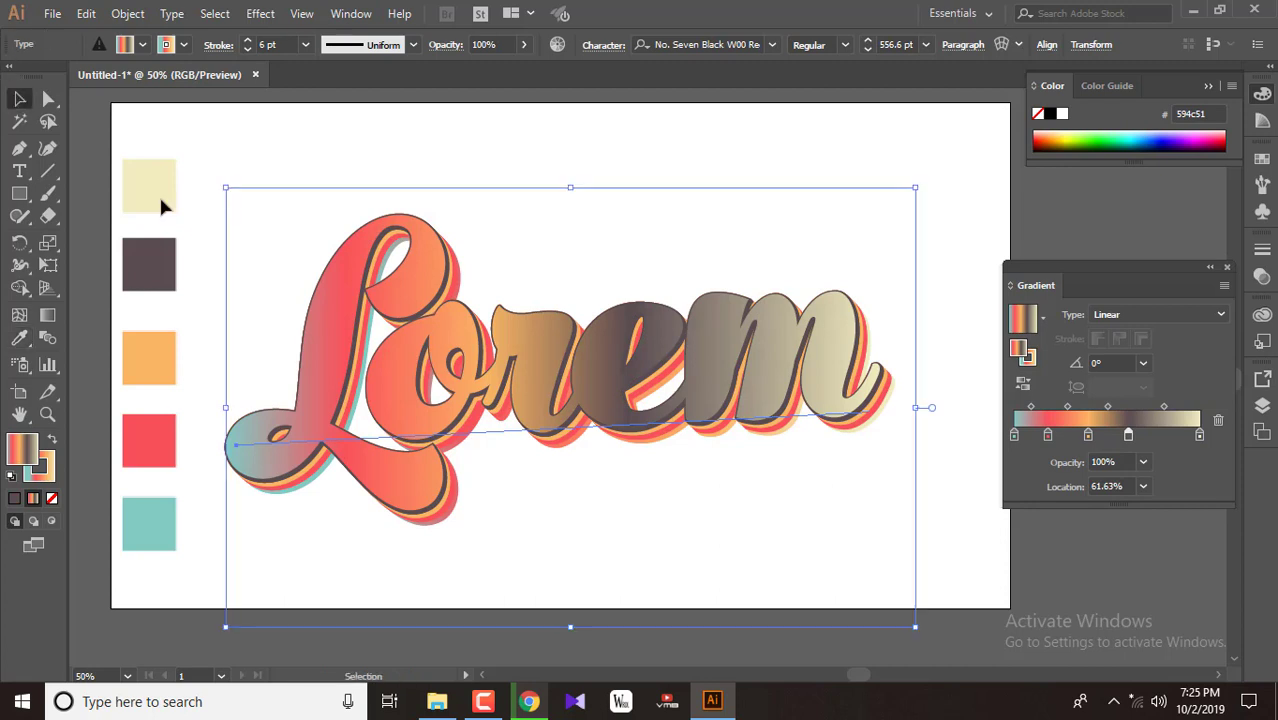
left_click_drag(1128, 437, 1149, 437)
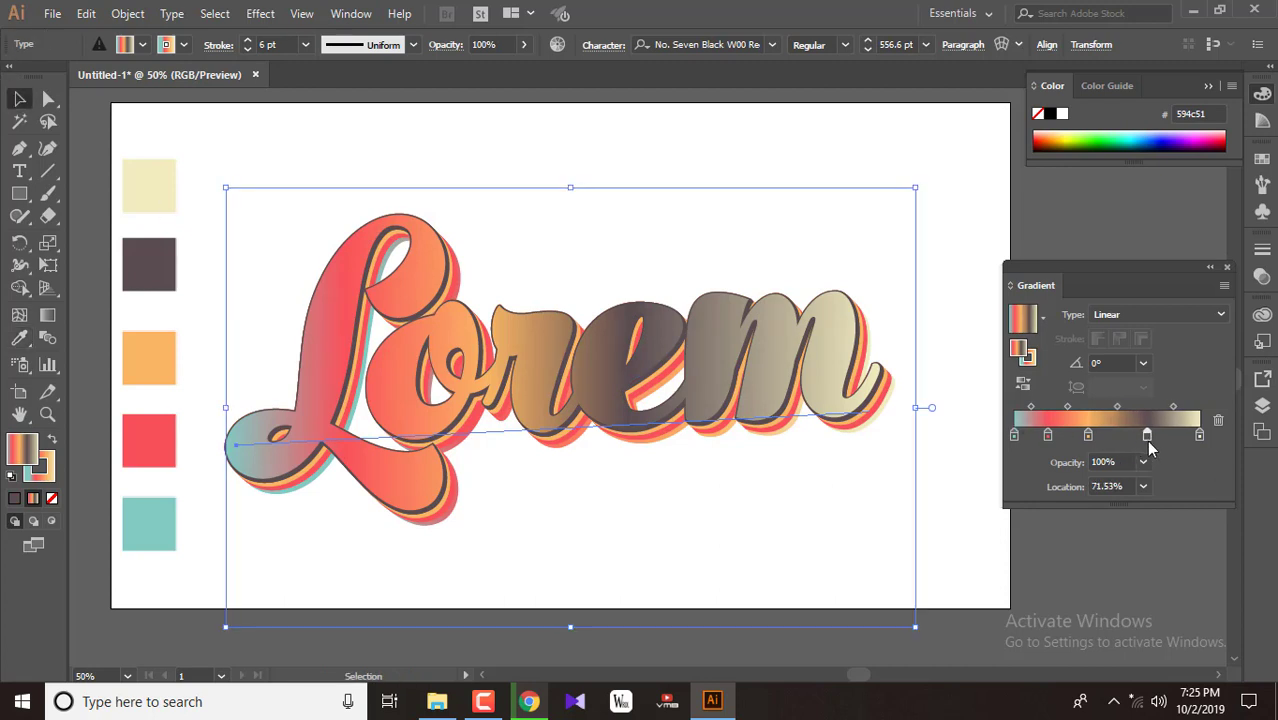
left_click(1120, 437)
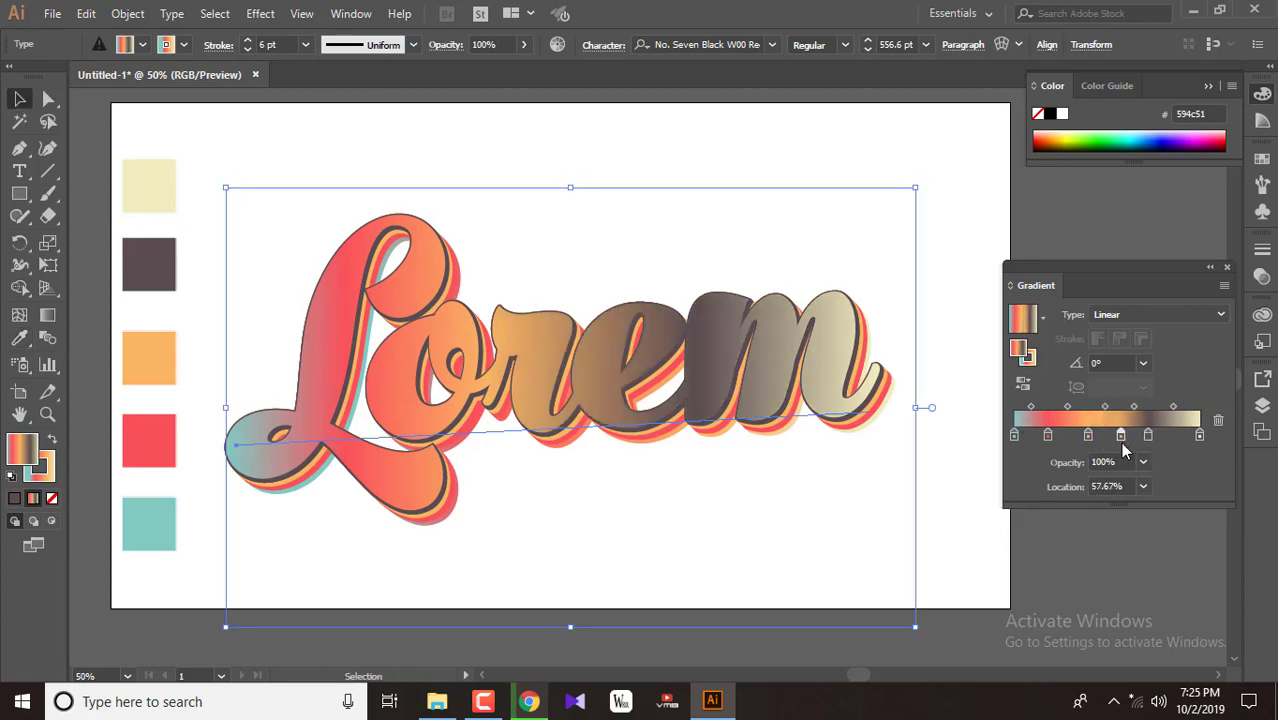
mouse_move(1120, 437)
left_mouse_down()
mouse_move(1124, 463)
mouse_move(1097, 437)
mouse_move(1057, 437)
left_mouse_up()
left_click(1088, 437)
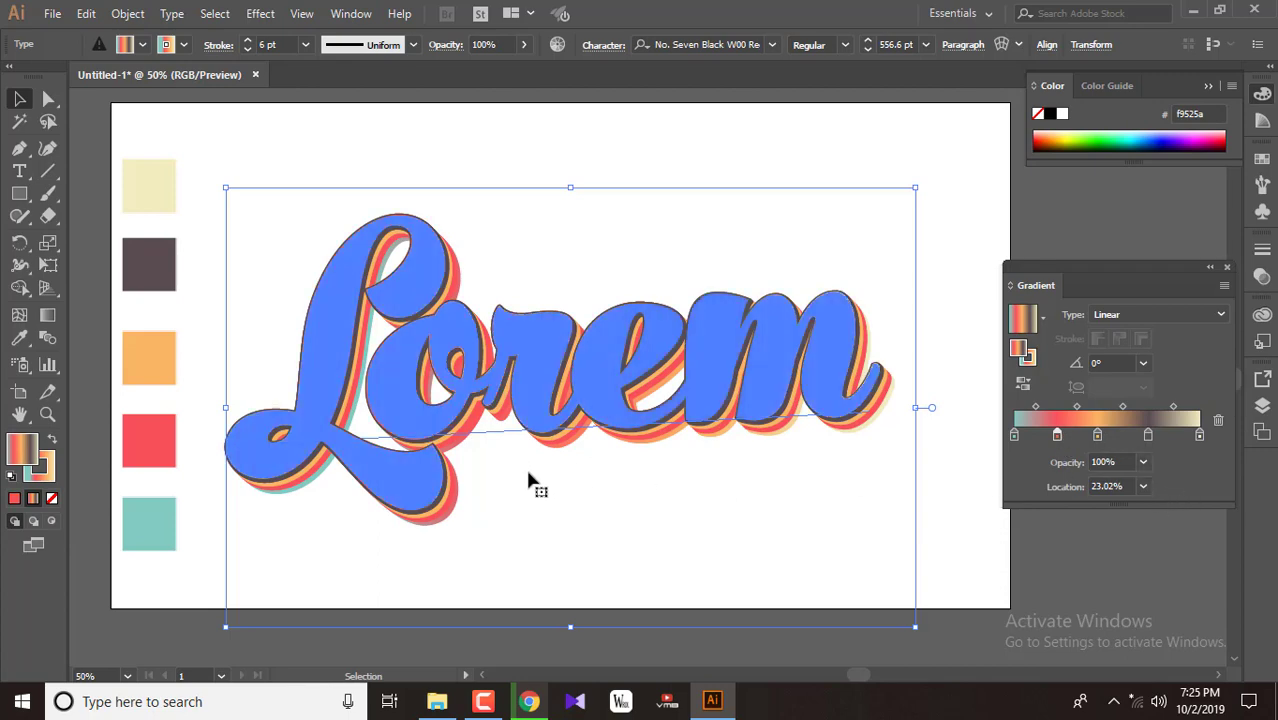
left_click(1110, 363)
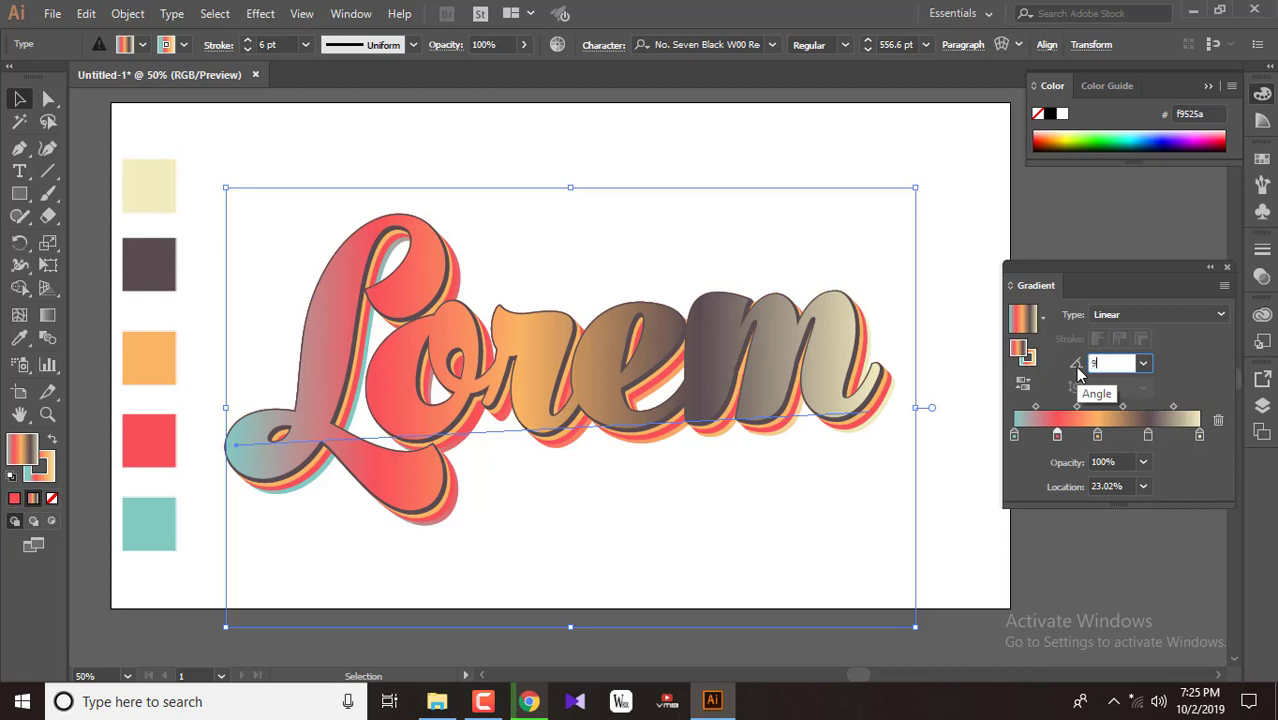
Set the gradient angle to 45°, then to 90° so bands run vertically.
key("BackSpace")
type("45")
key("Return")
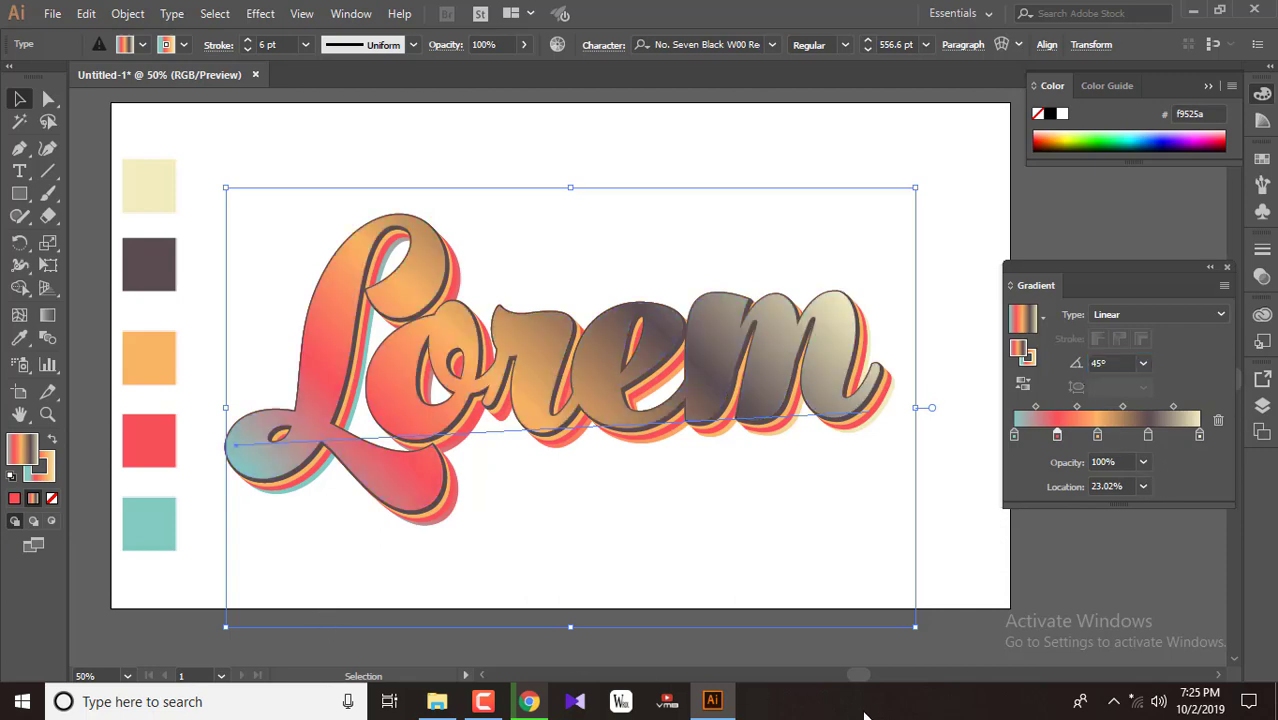
left_click_drag(1120, 364, 1079, 370)
type("90")
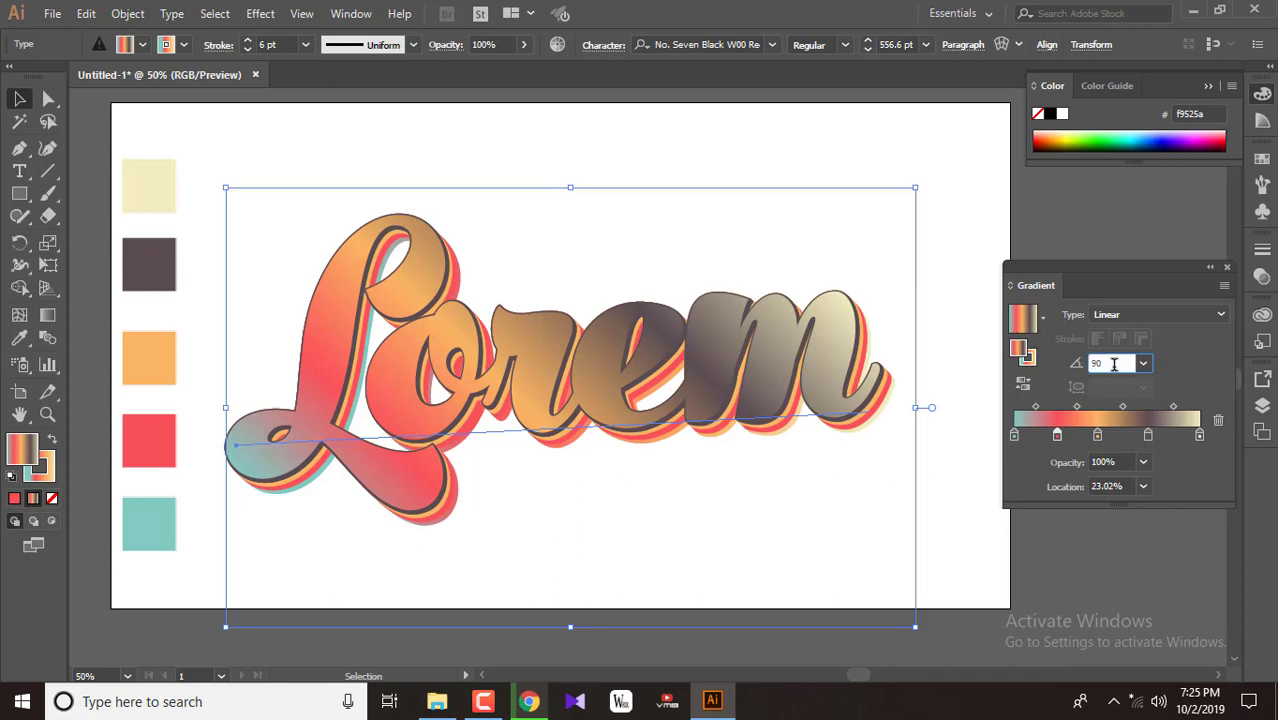
key("Return")
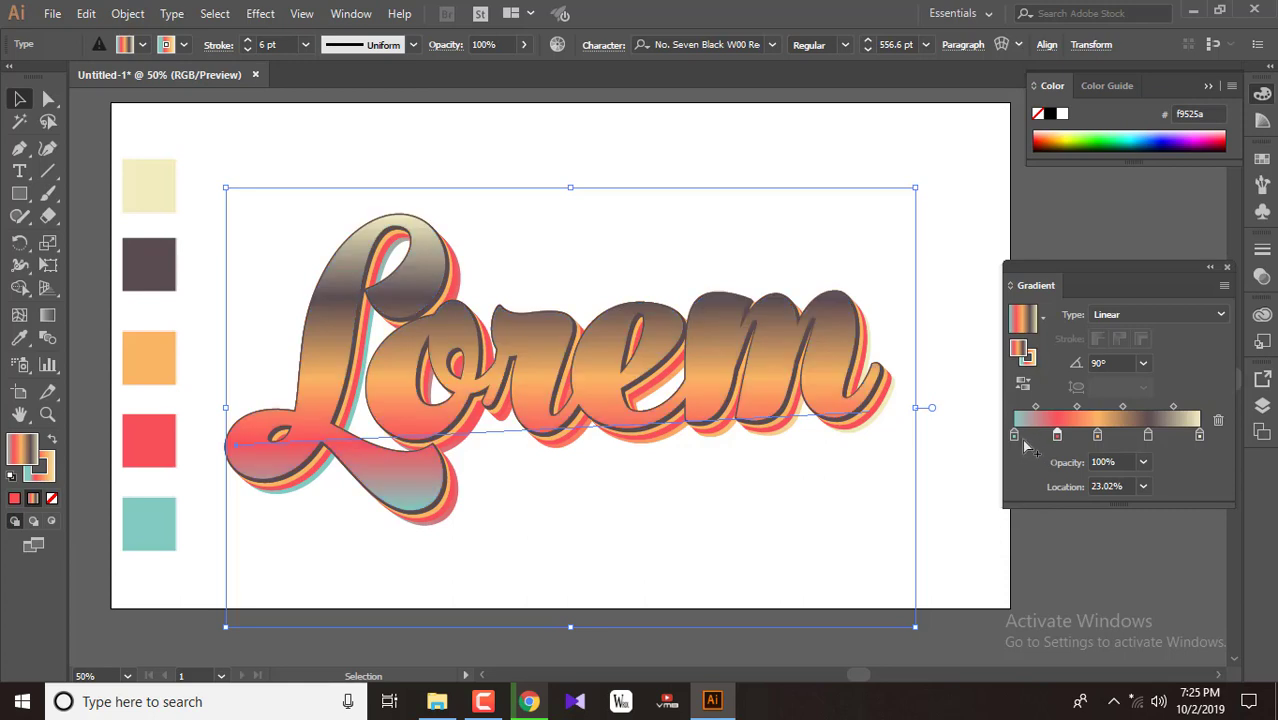
Move the teal stop to about 7%, red to 20% and orange to 40%.
left_click_drag(1016, 438, 1028, 438)
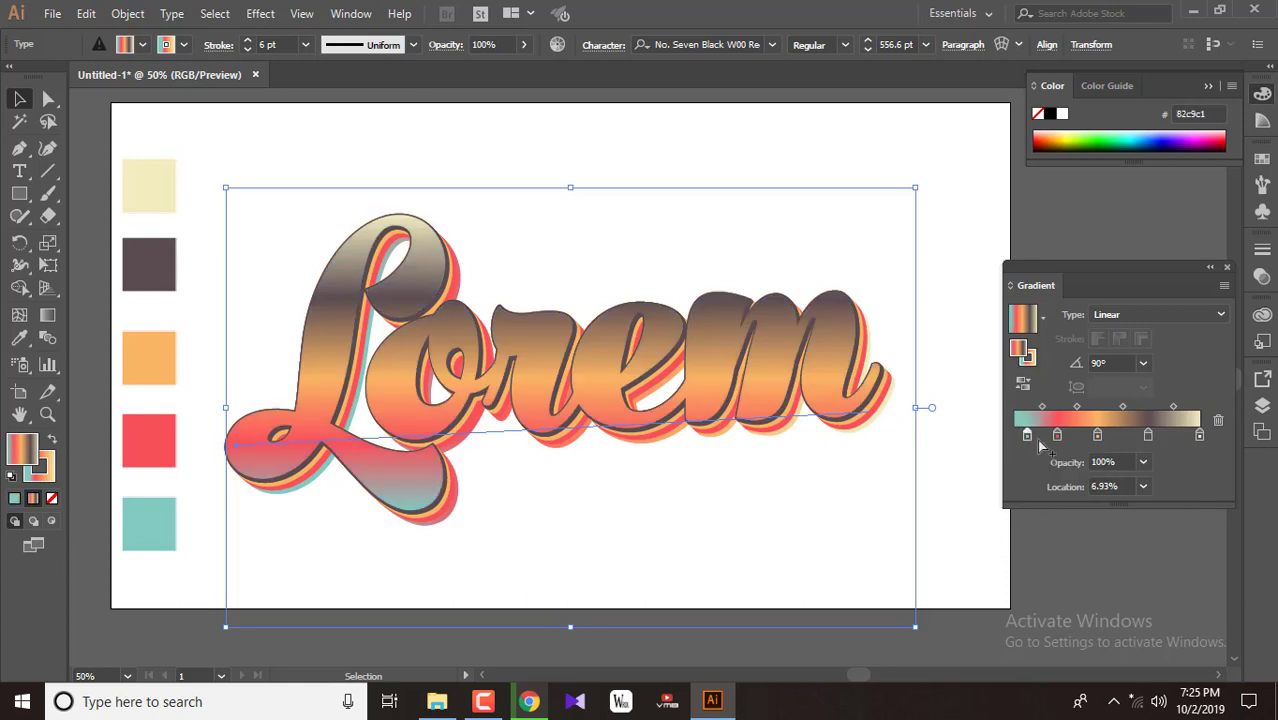
left_click_drag(1057, 437, 1066, 437)
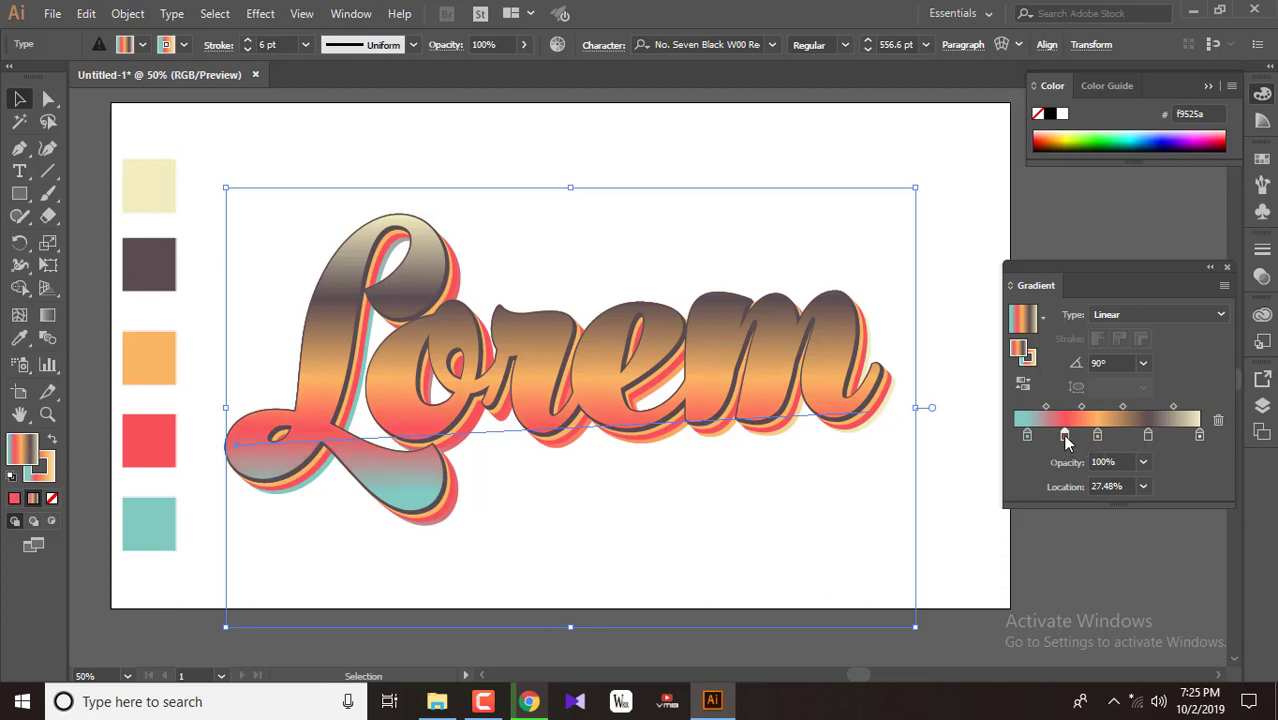
left_click(1110, 487)
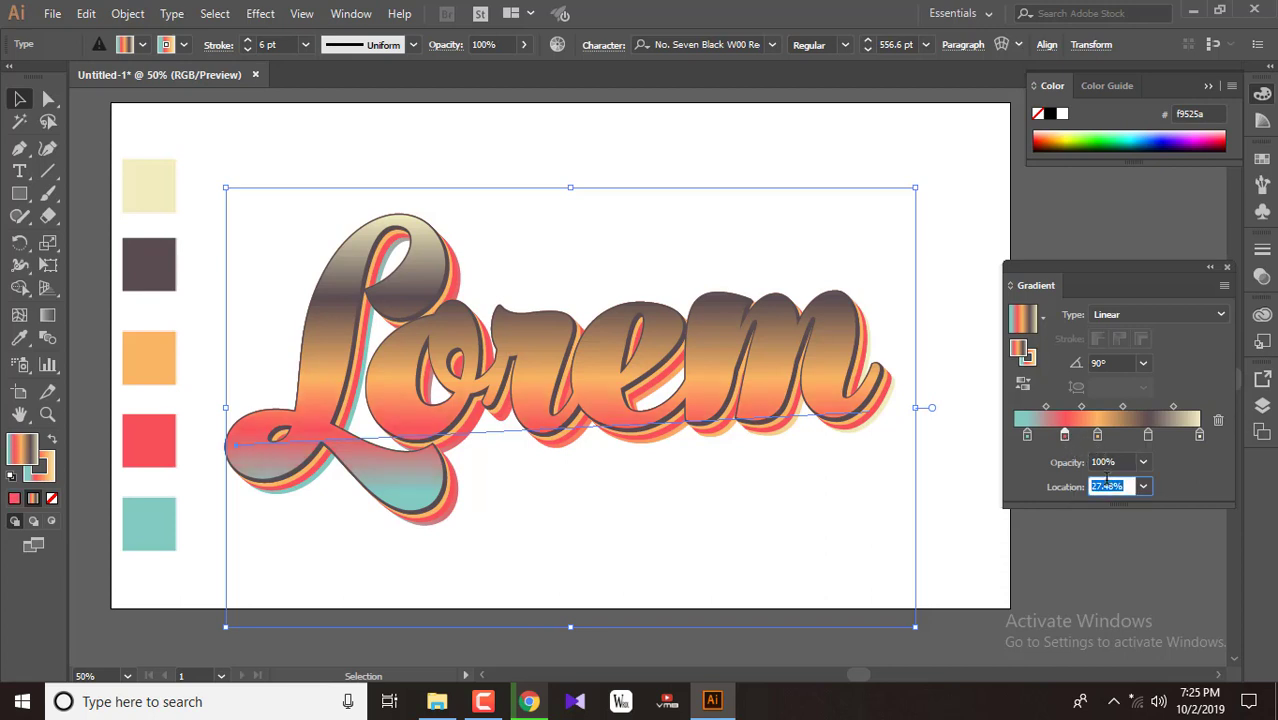
type("20")
left_click(1098, 437)
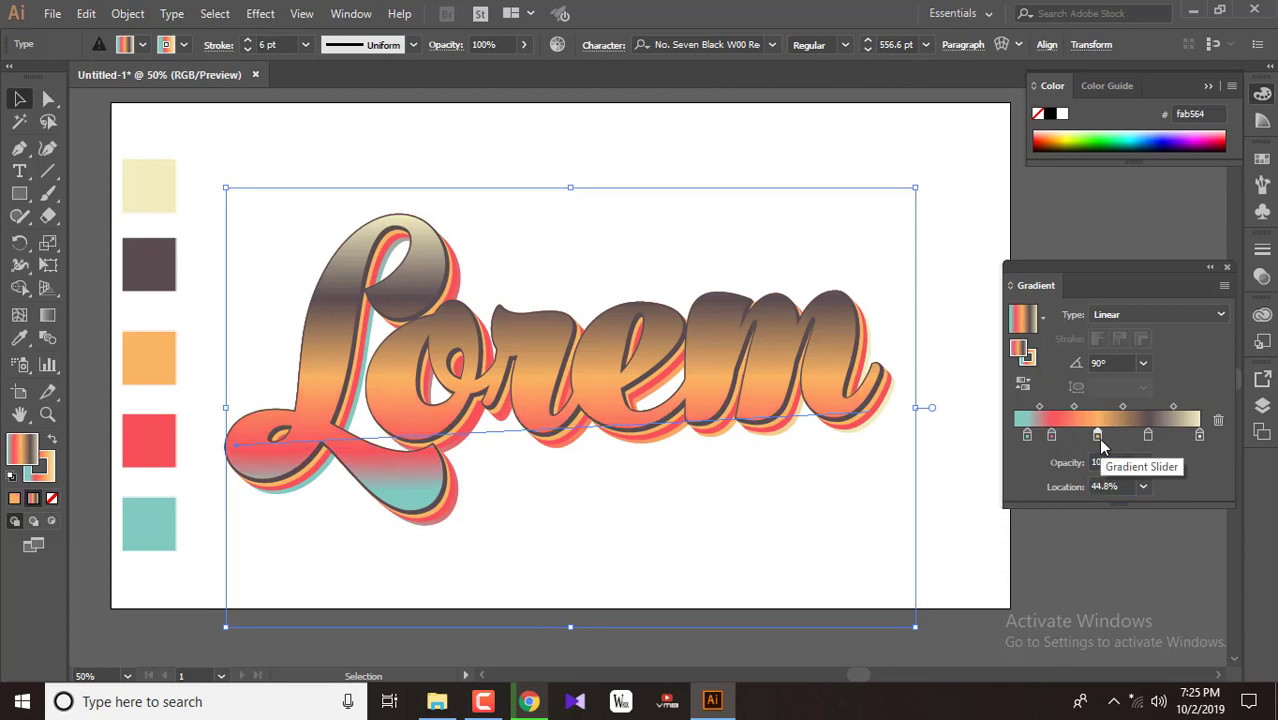
double_click(1105, 486)
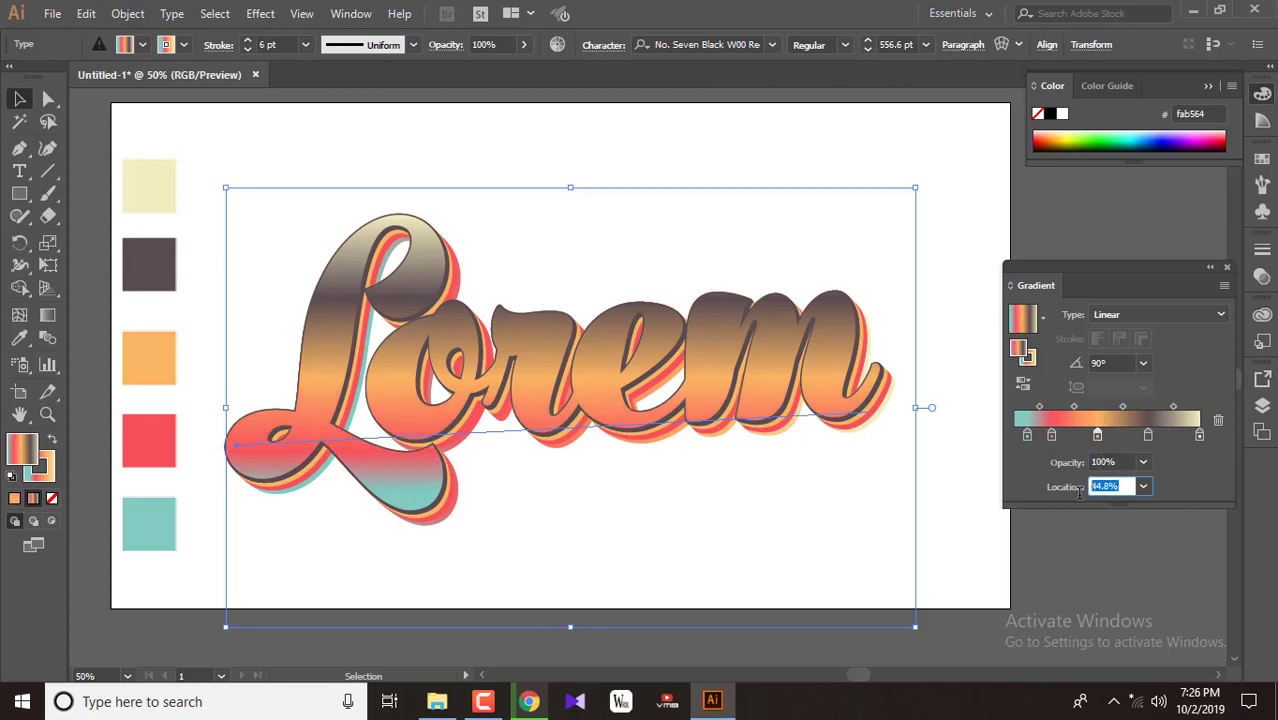
type("40")
key("Return")
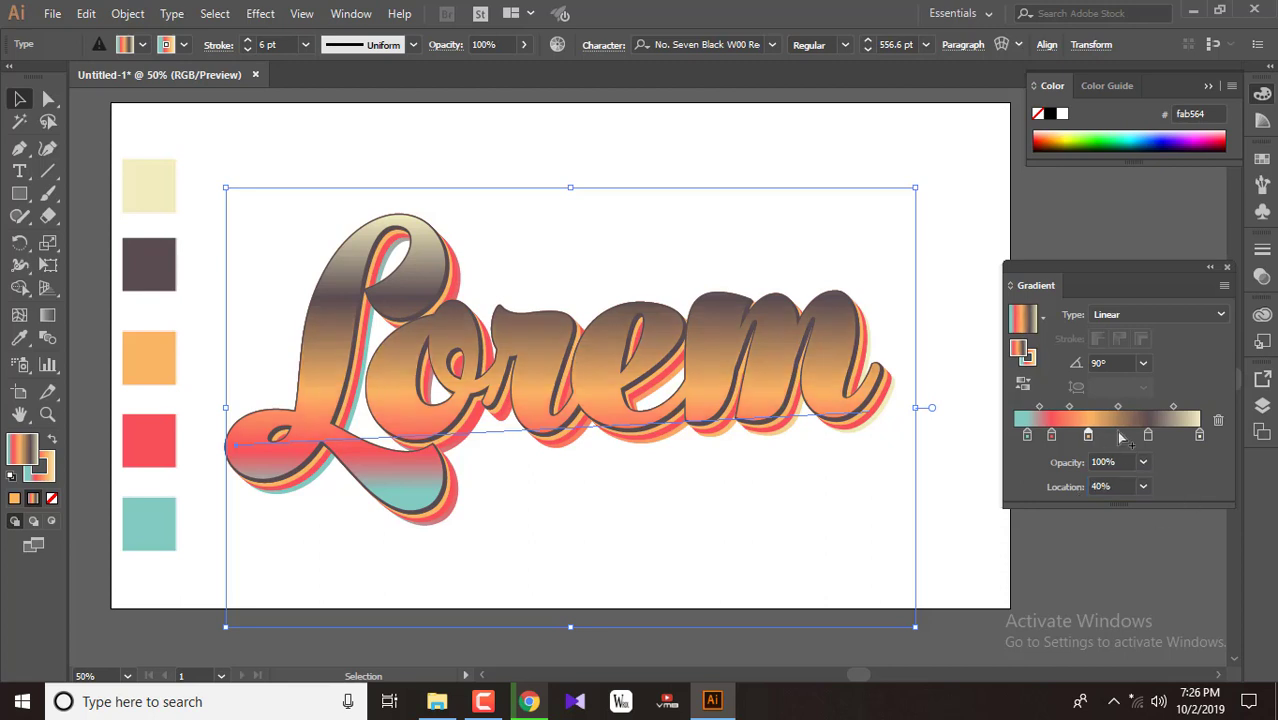
Set the dark stop to 55%, pull cream in to about 73%, then move dark to 70%.
left_click_drag(1148, 435, 1127, 440)
left_click_drag(1124, 486, 1090, 503)
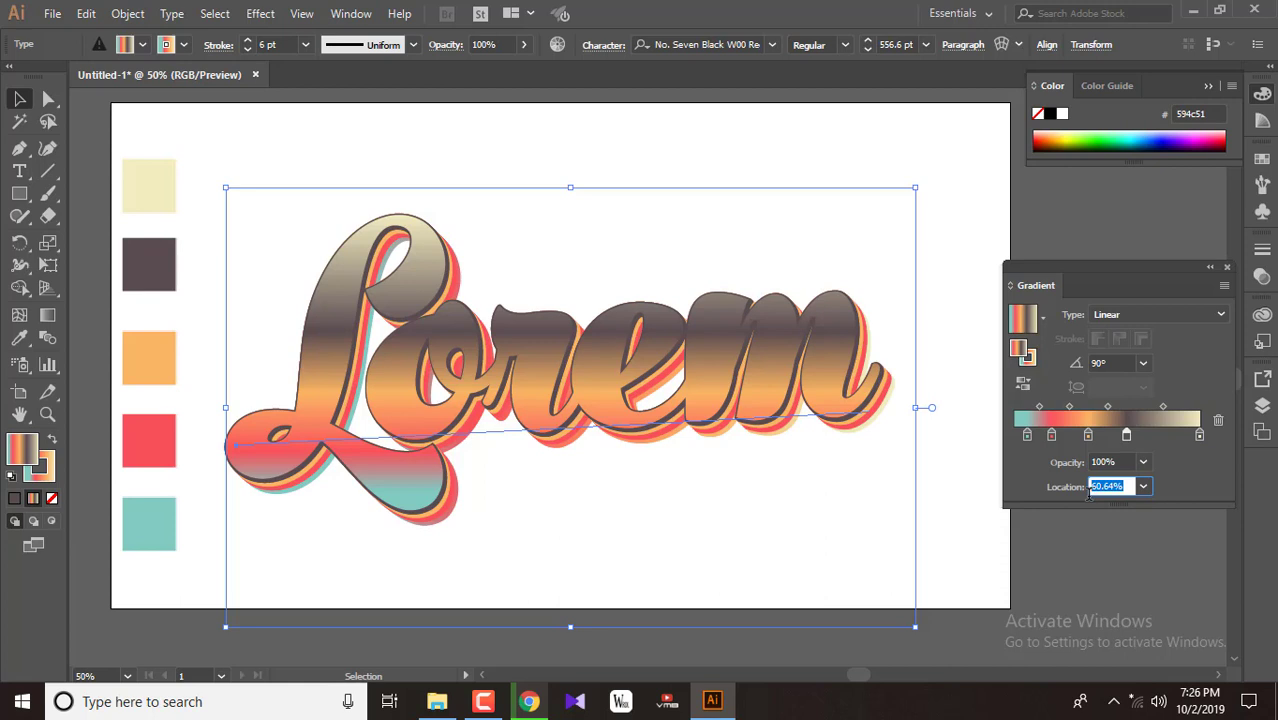
type("55")
key("Return")
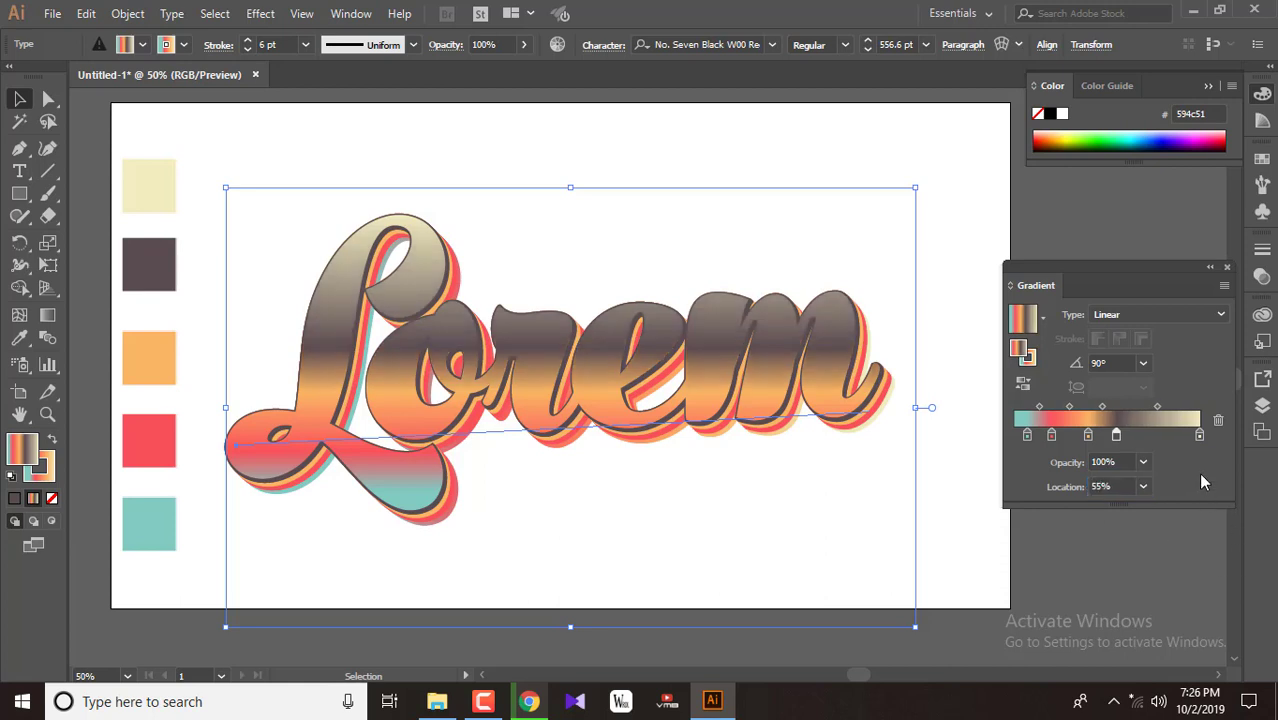
left_click_drag(1200, 436, 1149, 440)
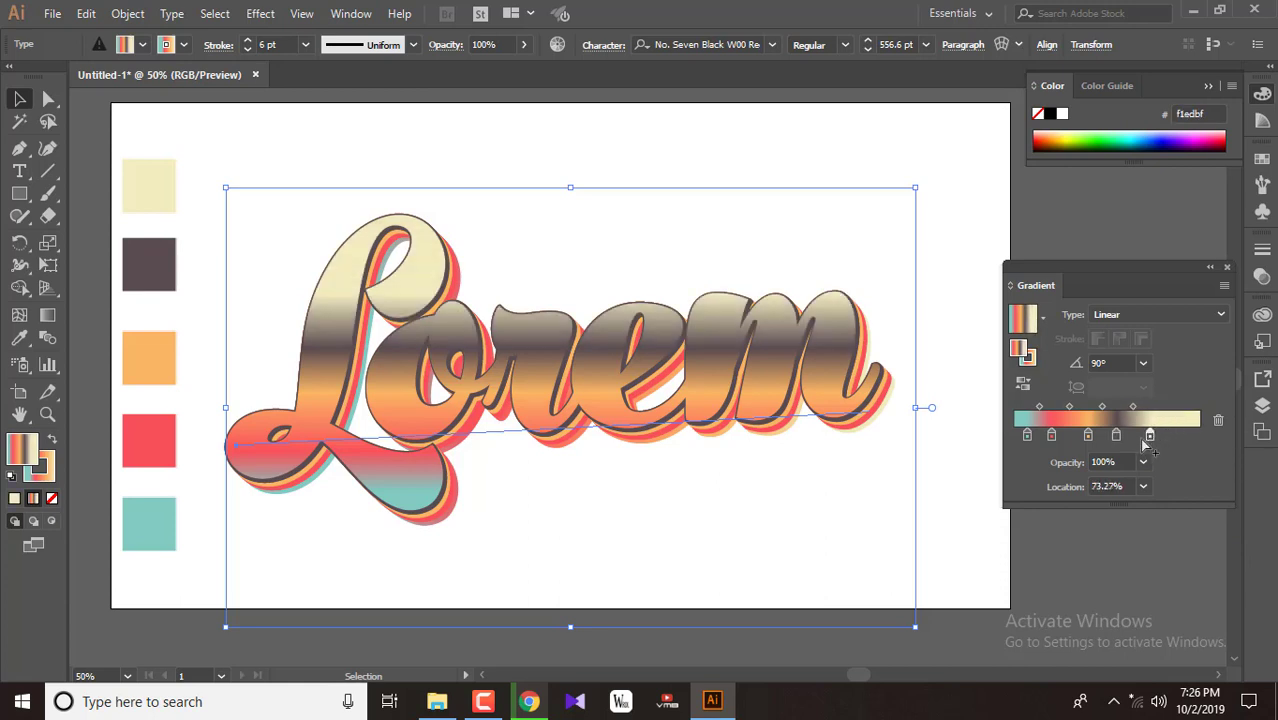
left_click(1116, 436)
left_click_drag(1122, 487, 1091, 487)
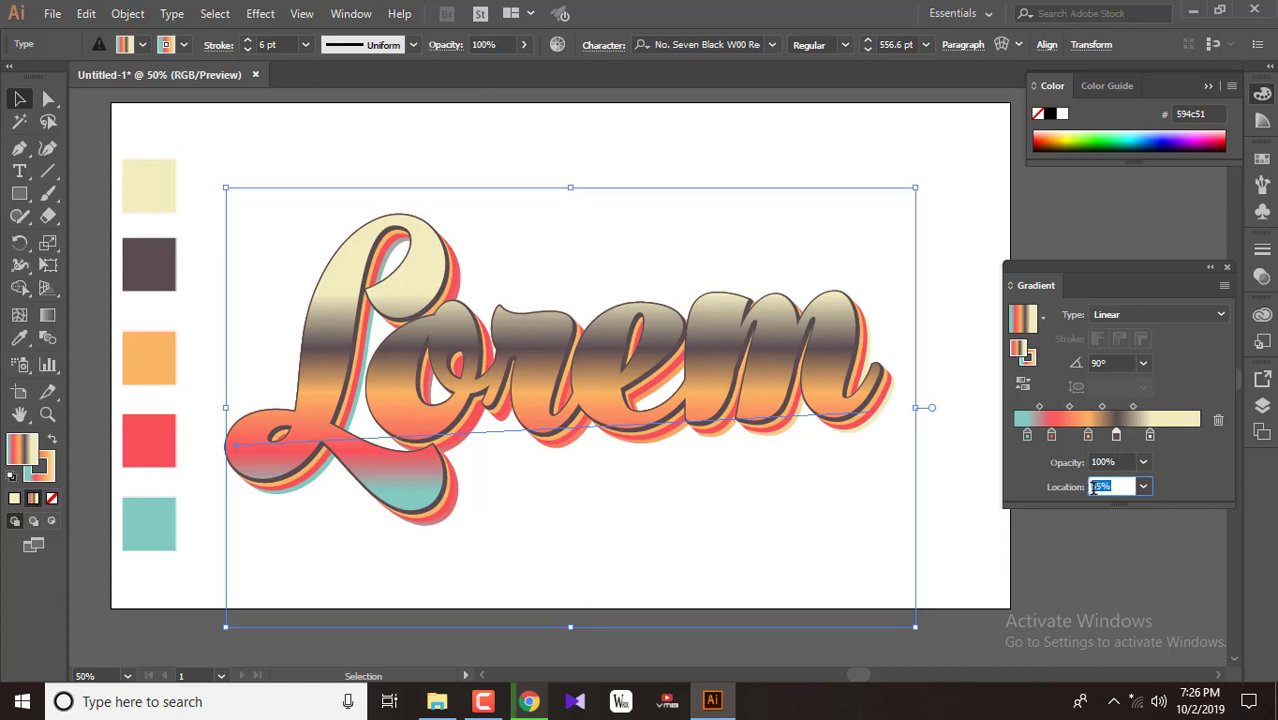
type("7")
type("0")
key("Return")
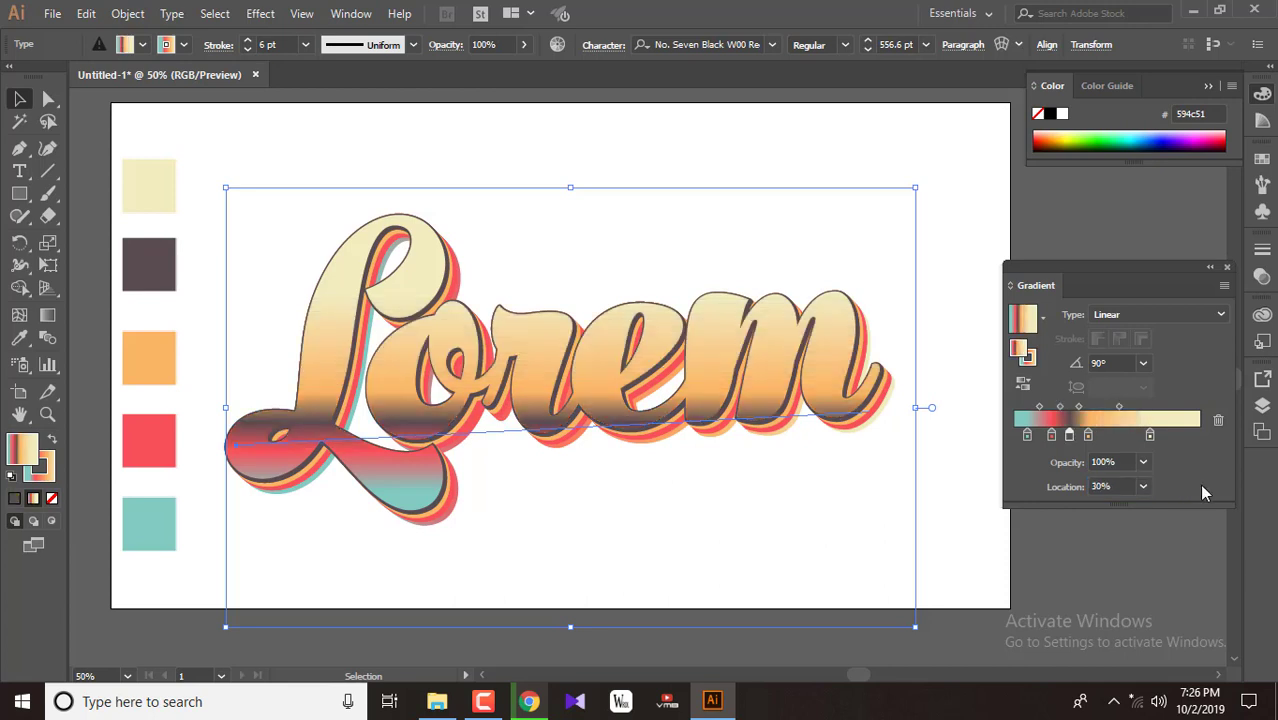
Slide orange to about 44% and red to about 24%, then set the dark stop to 50%.
mouse_move(1088, 435)
left_mouse_down()
mouse_move(1103, 440)
mouse_move(1075, 437)
mouse_move(1108, 437)
left_mouse_up()
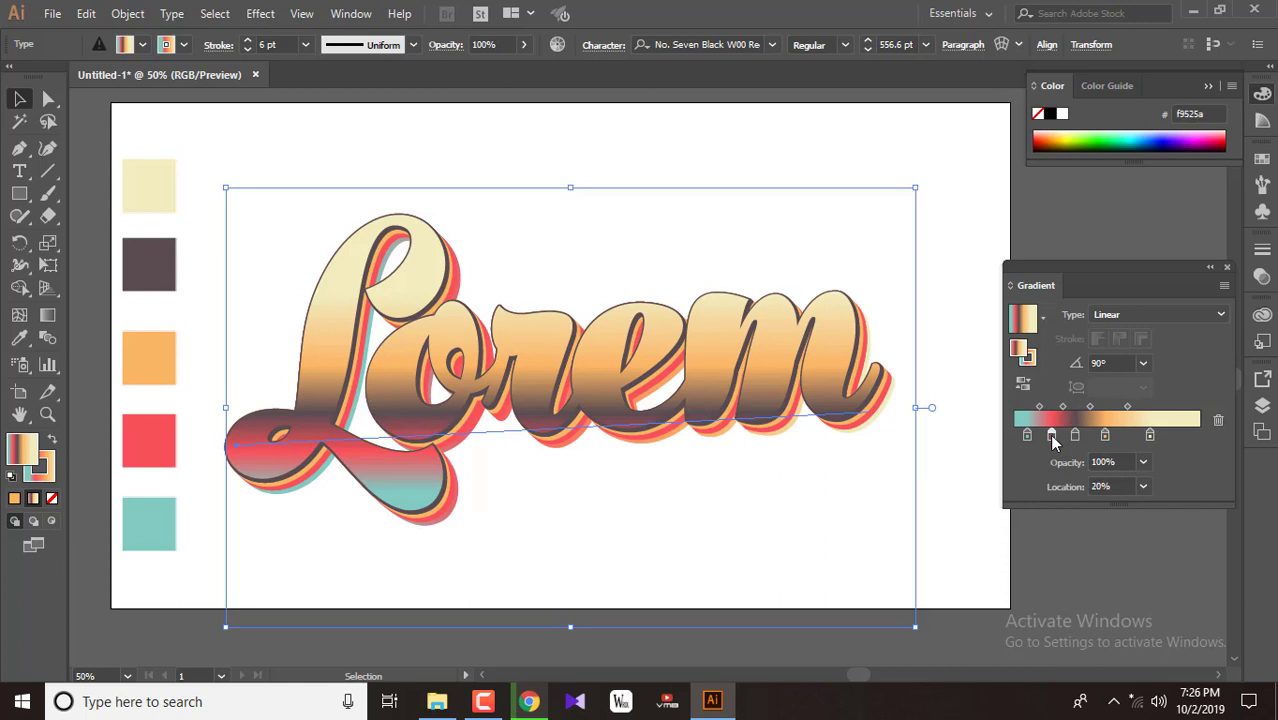
left_click_drag(1051, 436, 1083, 437)
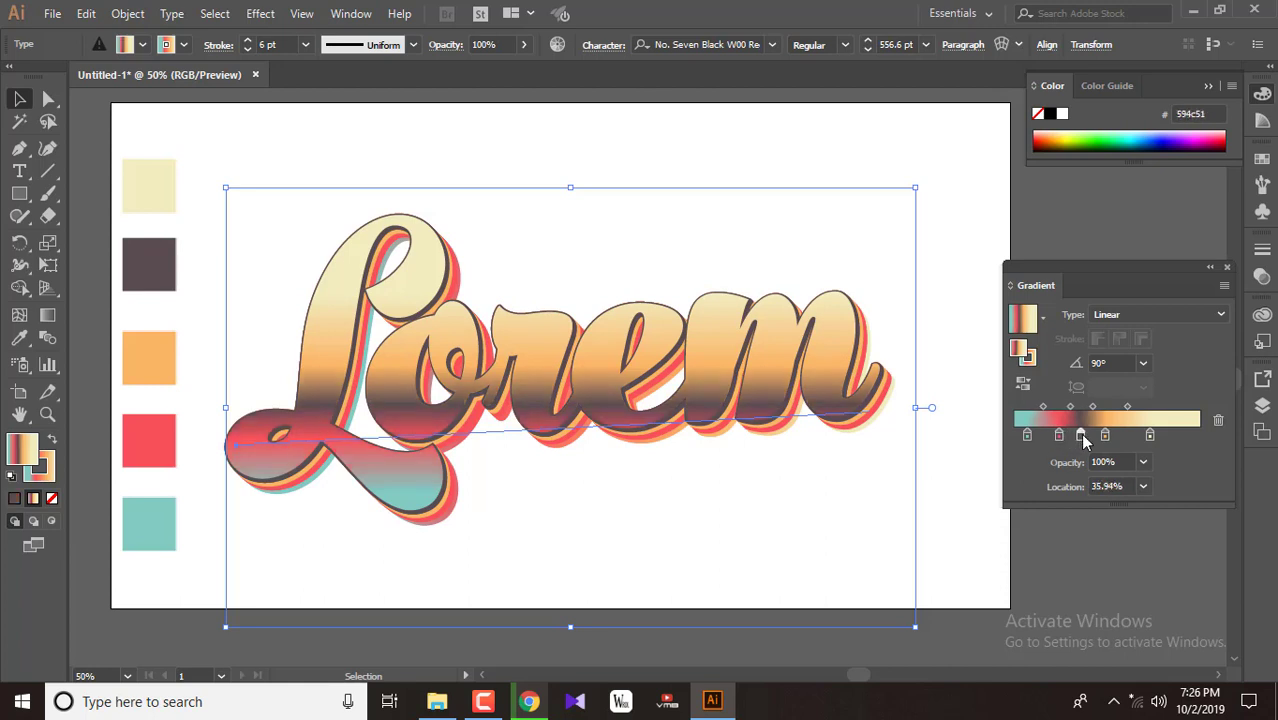
left_click(1143, 487)
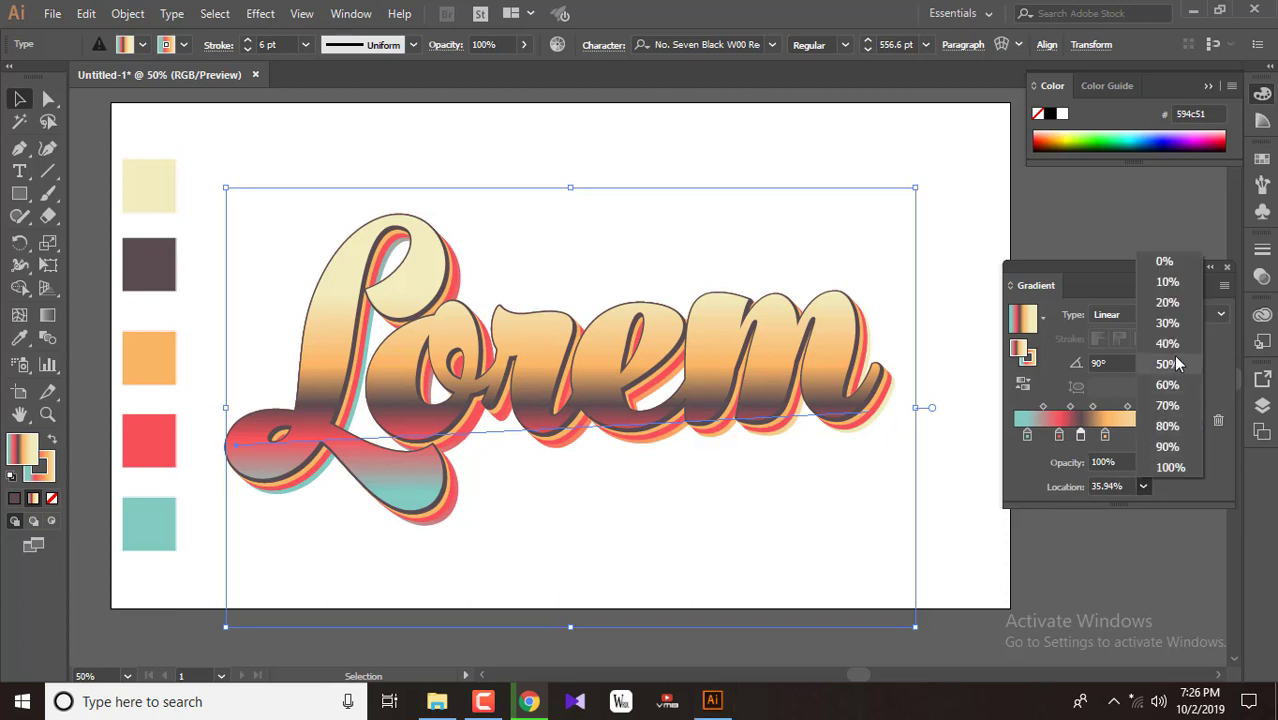
left_click(1167, 405)
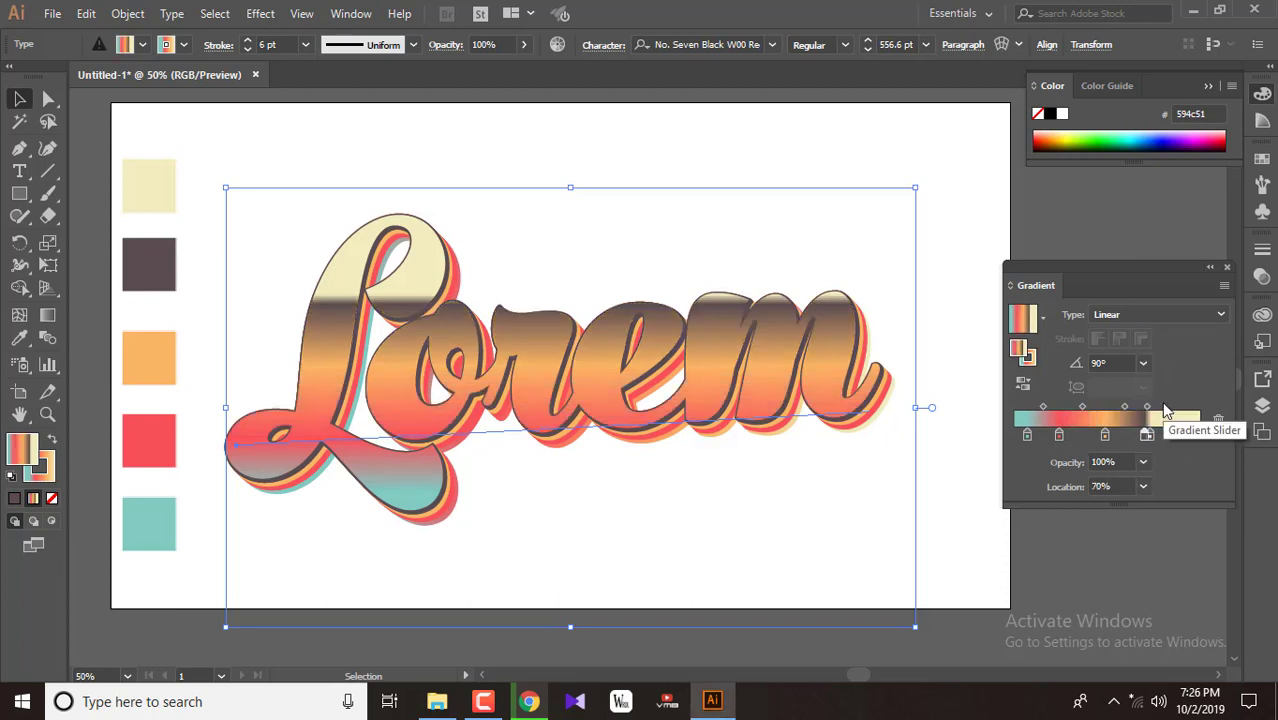
left_click(1144, 486)
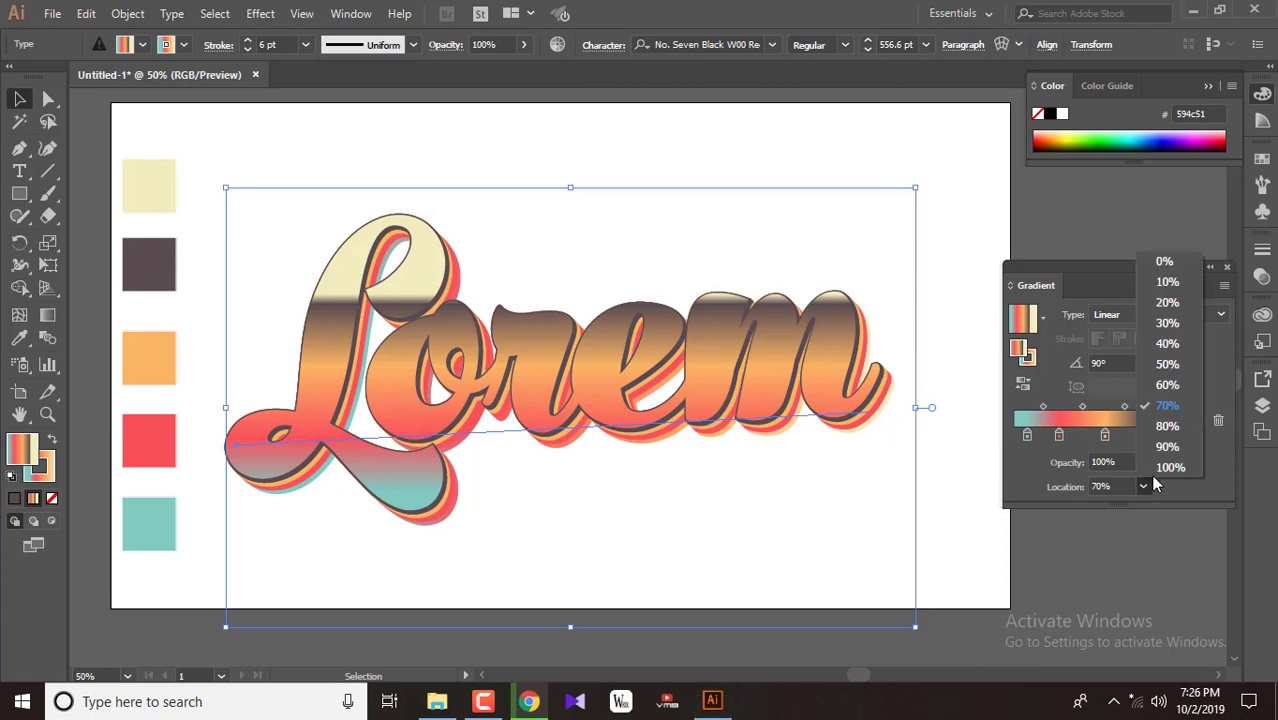
left_click(1166, 365)
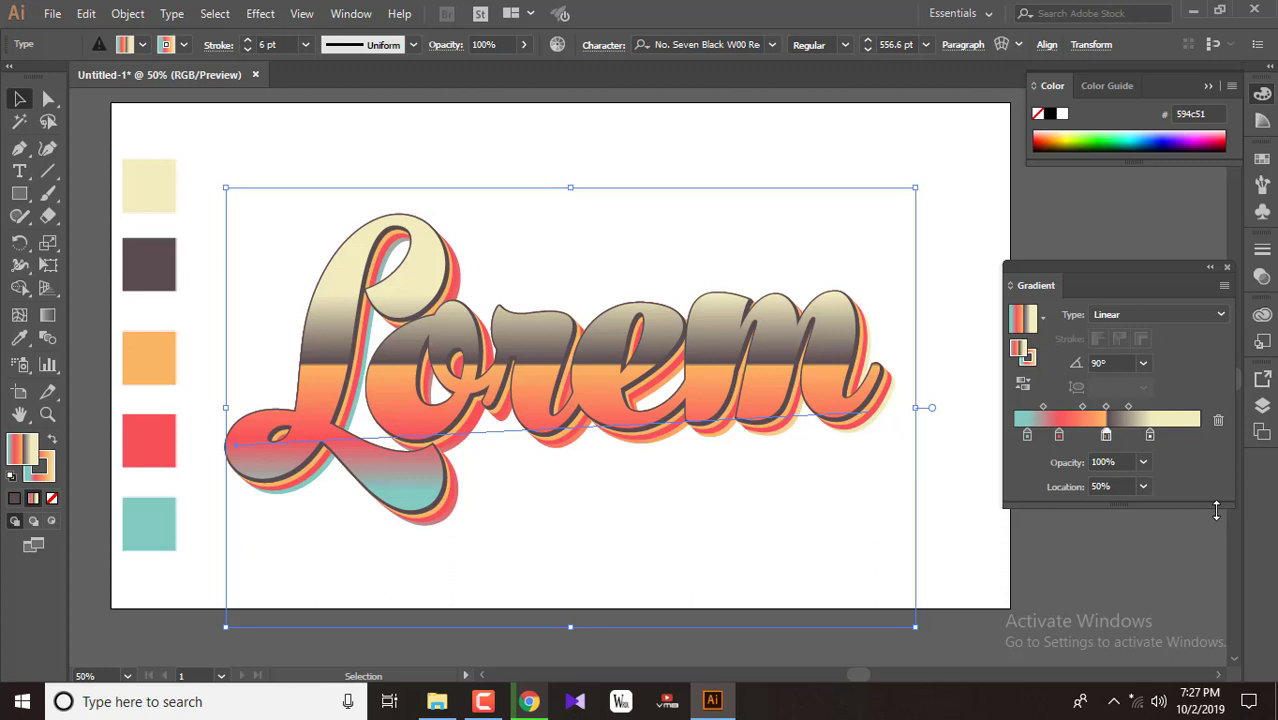
Select the red stop and enter 48% as its location.
left_click(1143, 486)
left_click(1060, 436)
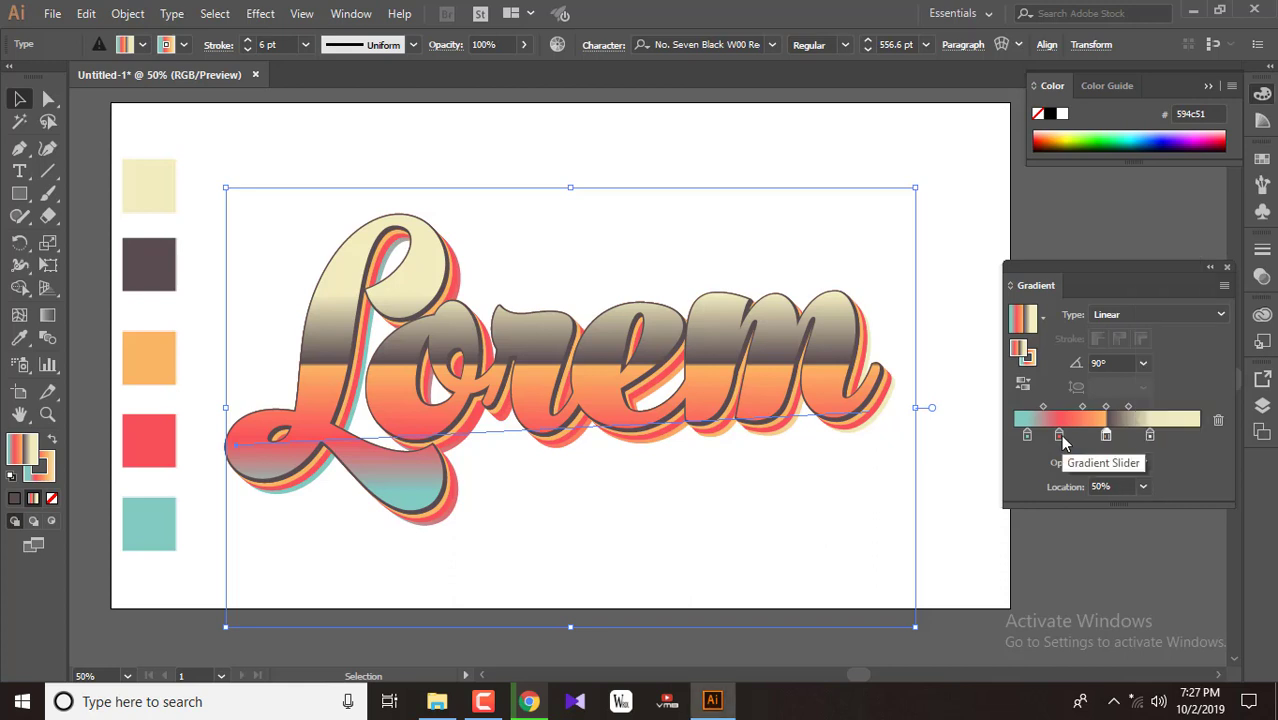
left_click(1143, 486)
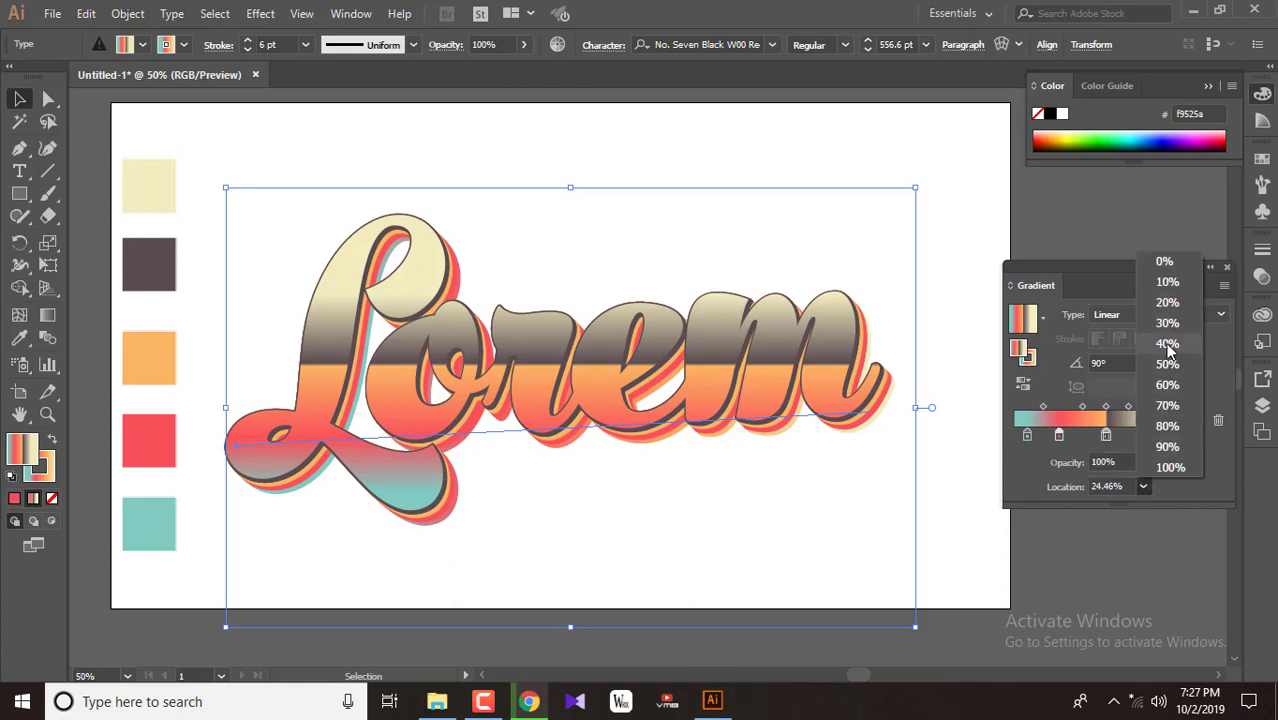
left_click(1132, 486)
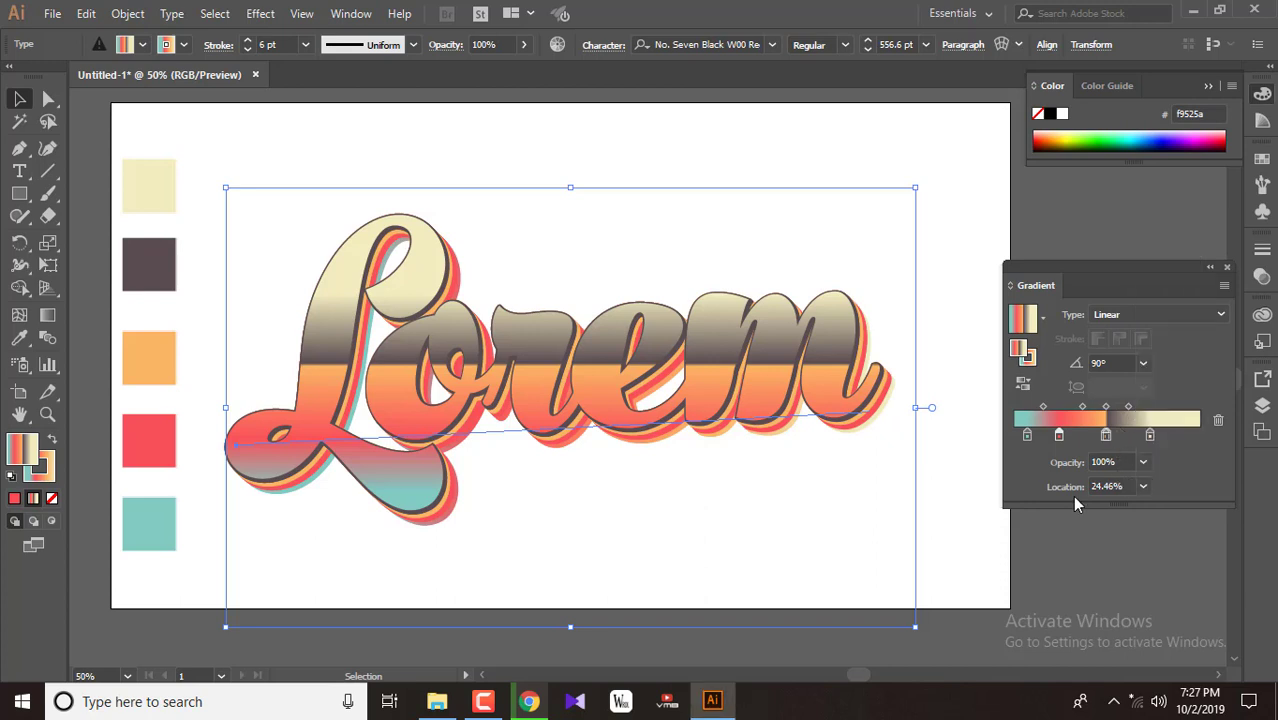
double_click(1120, 484)
key("BackSpace")
type("48")
key("Return")
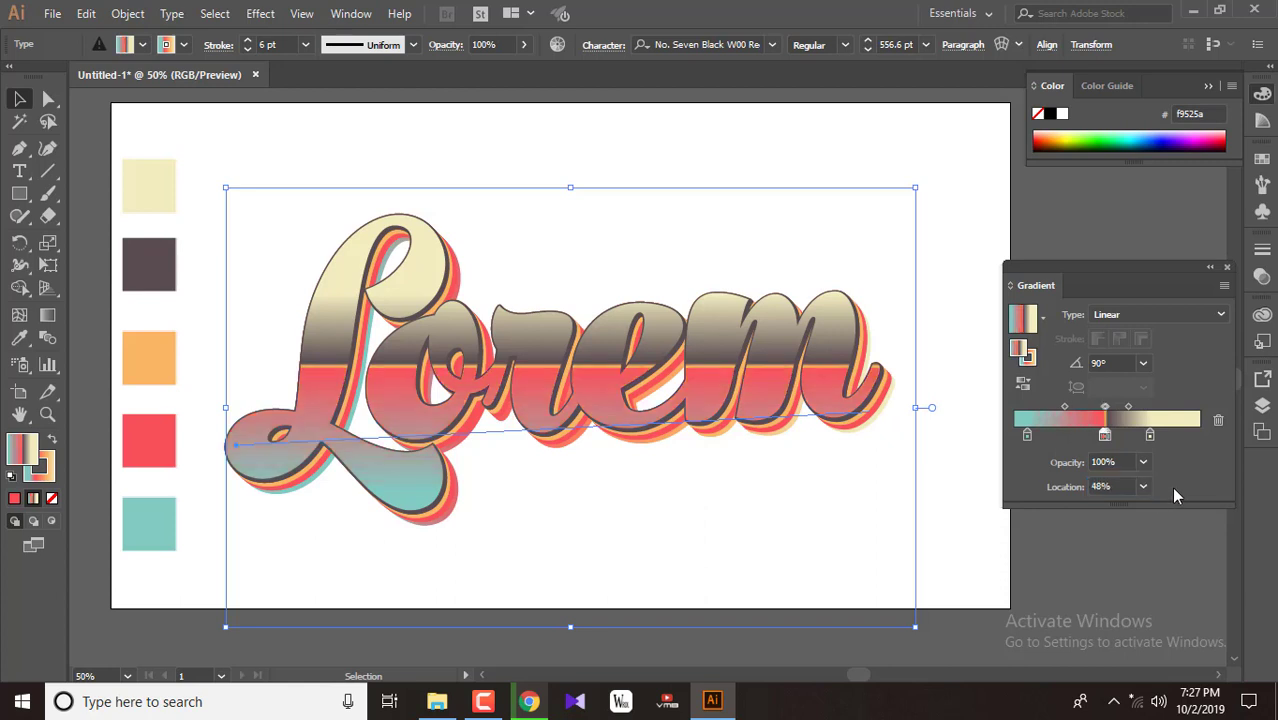